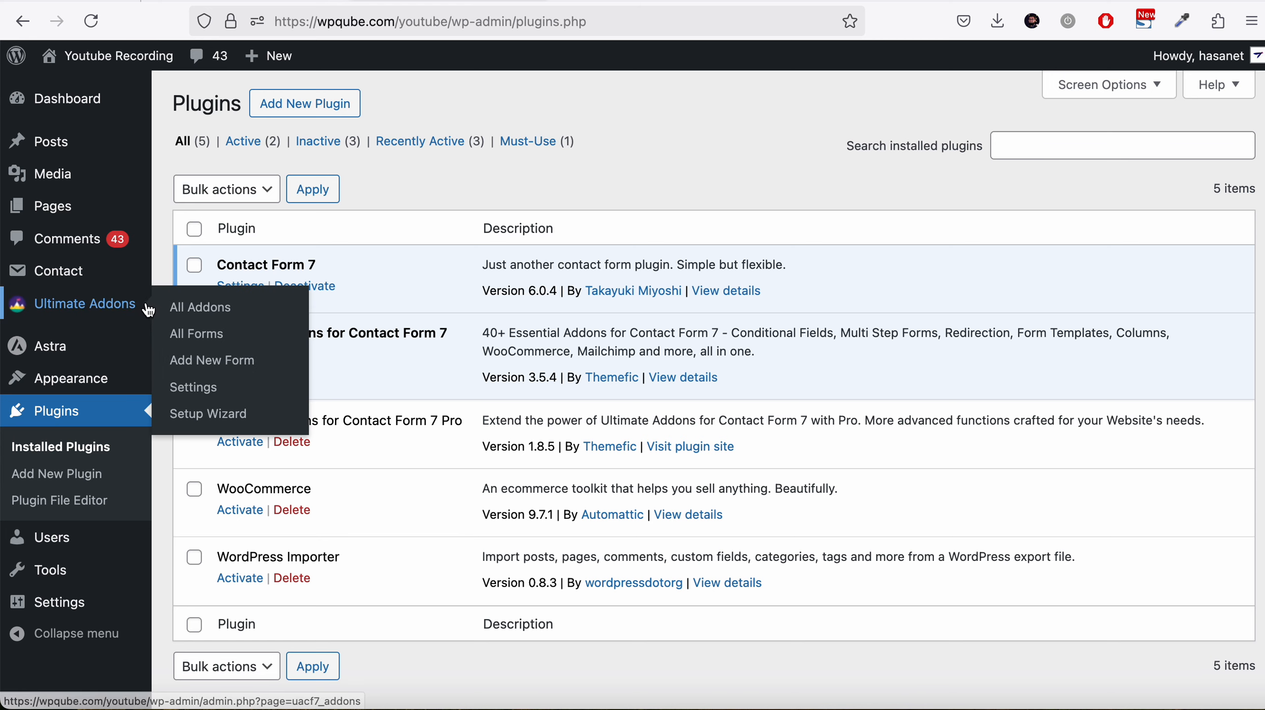
Open the Ultimate Addons page and search the addons for web
left_click(145, 304)
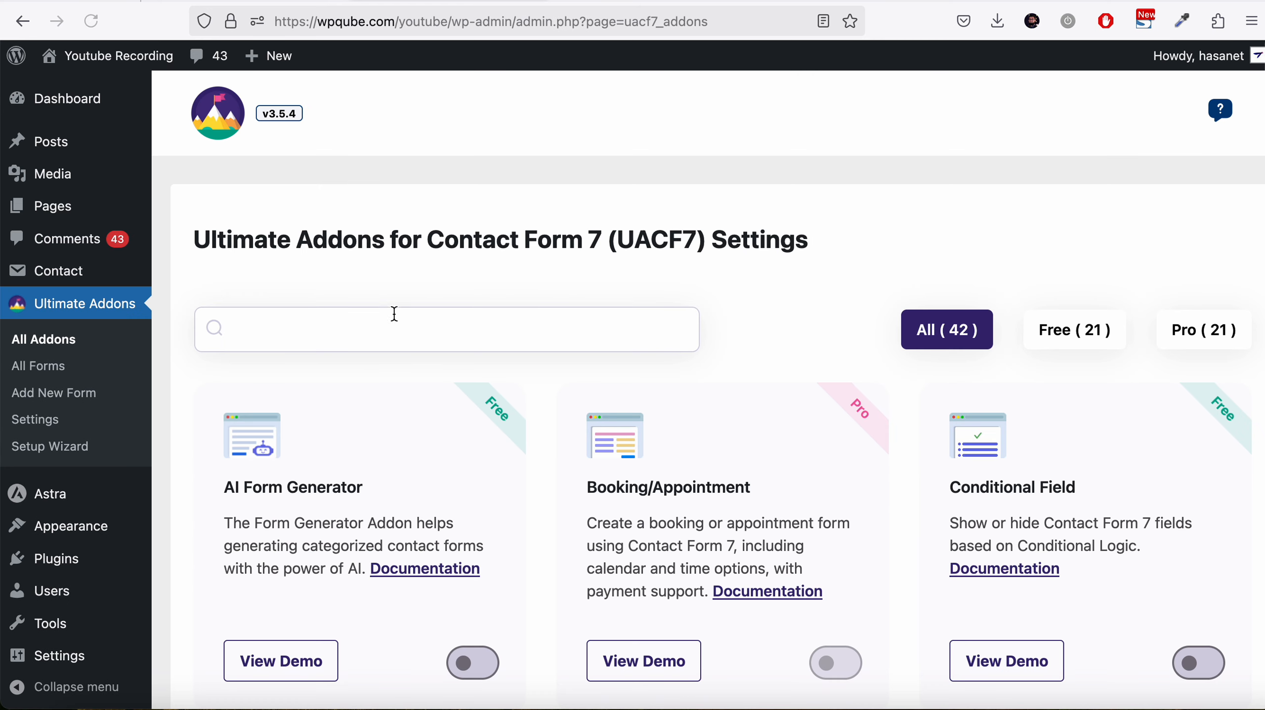
left_click(393, 323)
type("w")
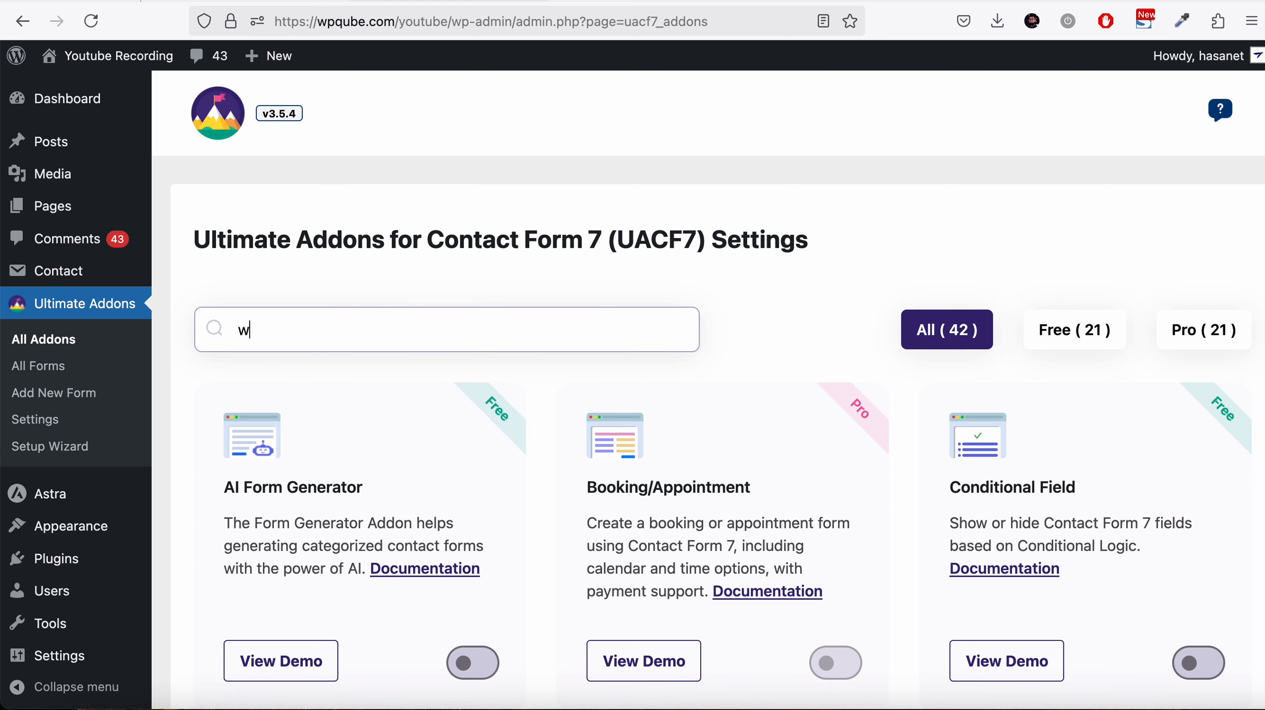
type("eb")
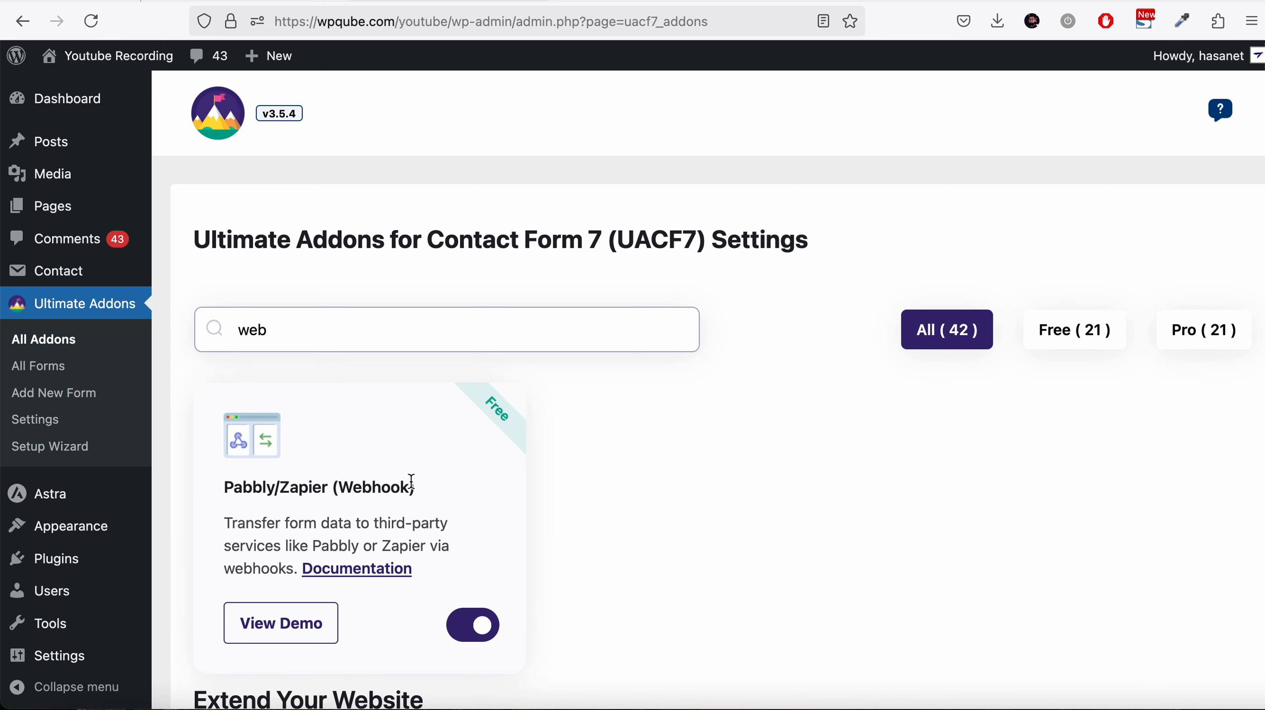
scroll(412, 482, "down", 1)
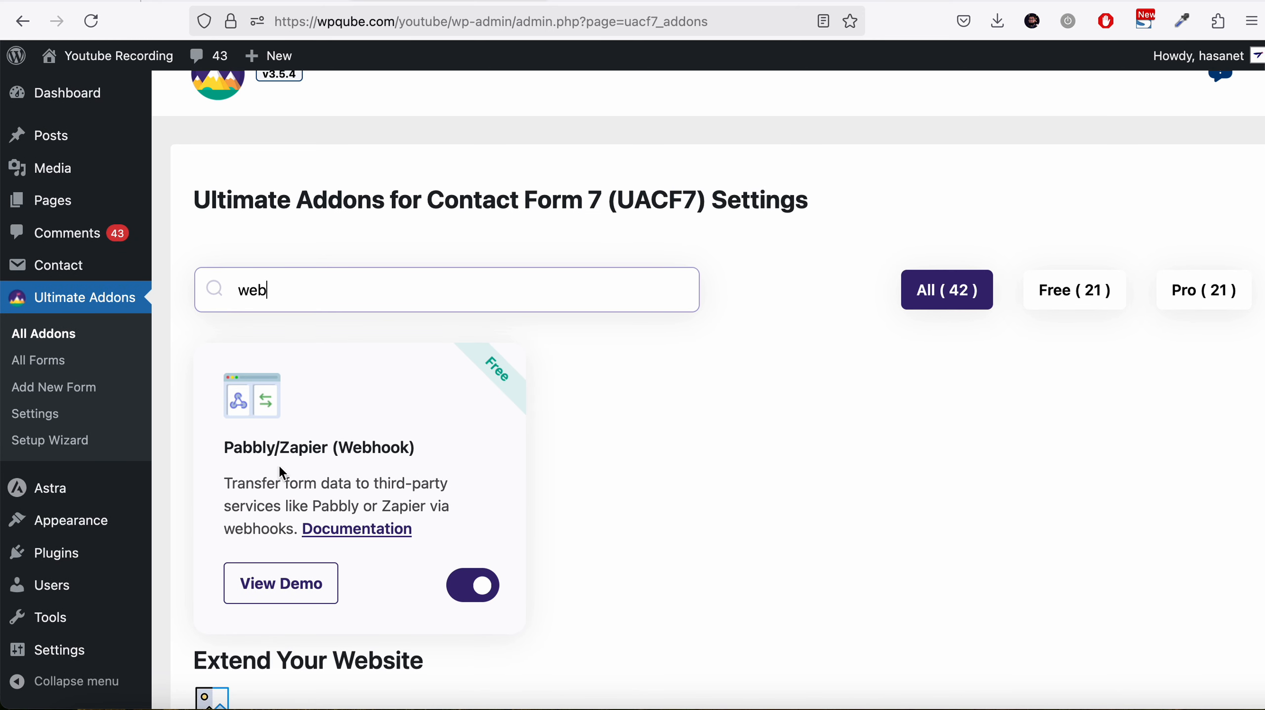
scroll(287, 439, "up", 1)
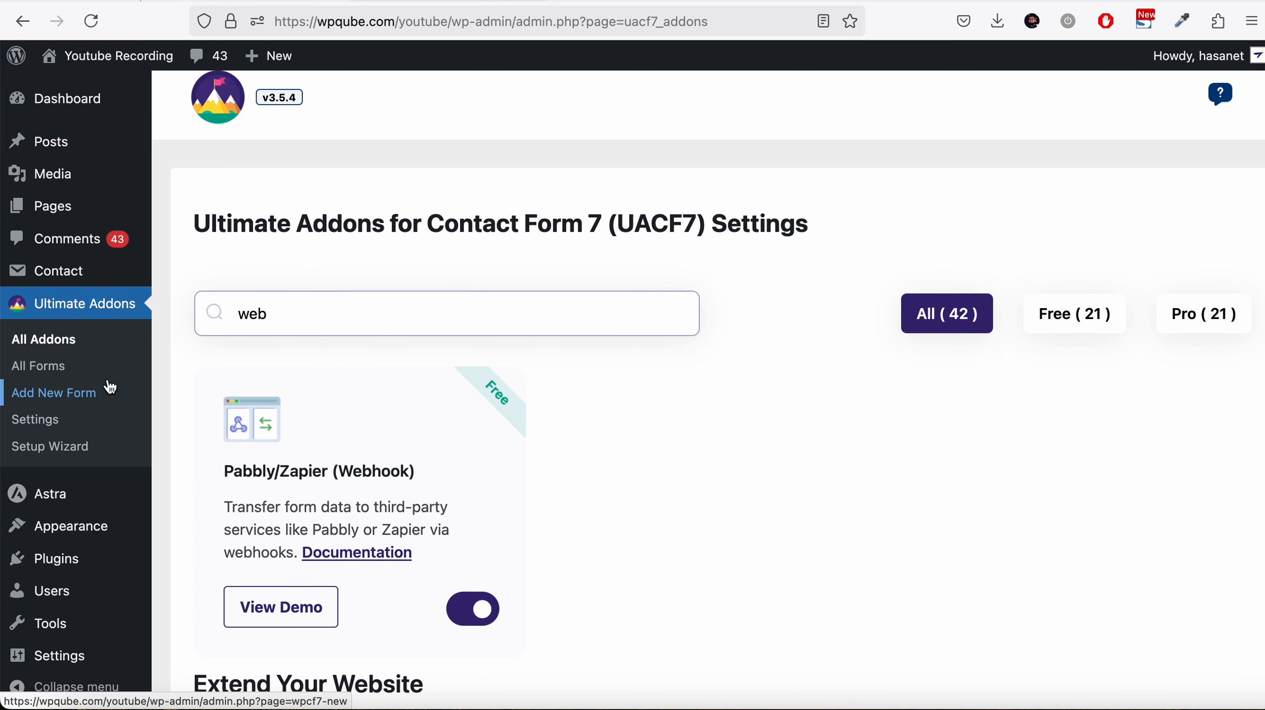
Create a new contact form titled Zapier
left_click(93, 371)
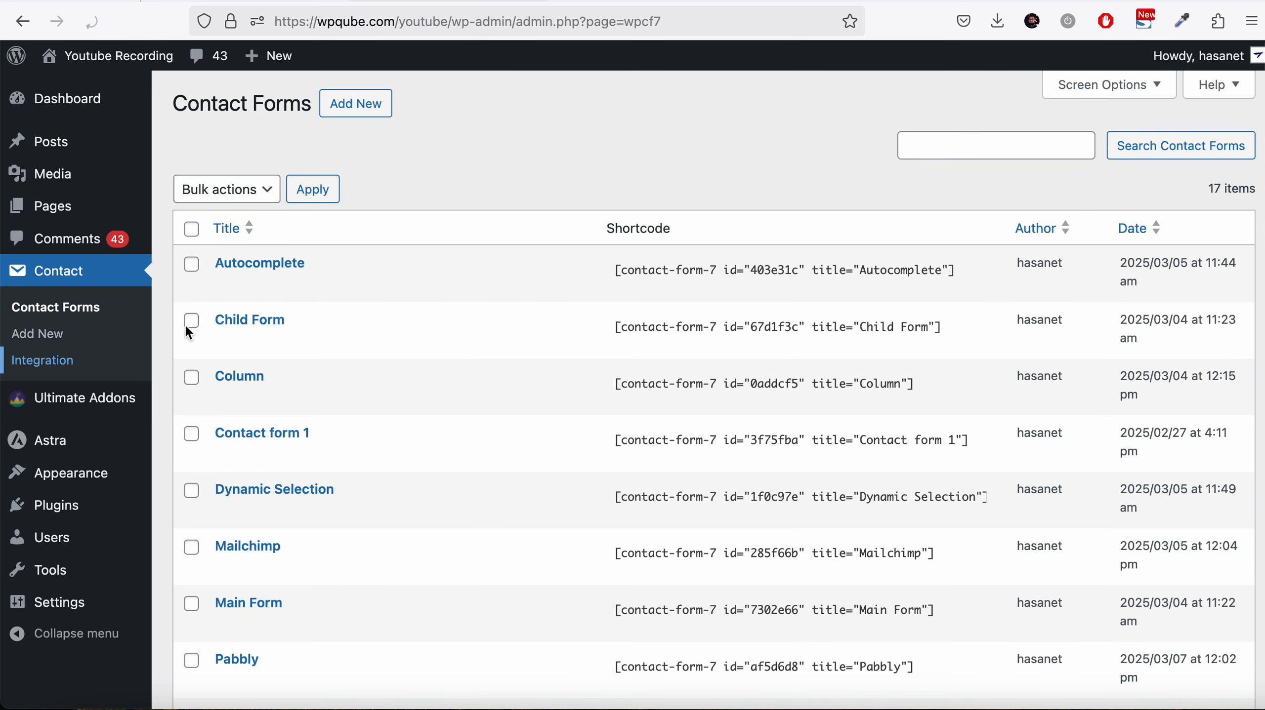
left_click(364, 122)
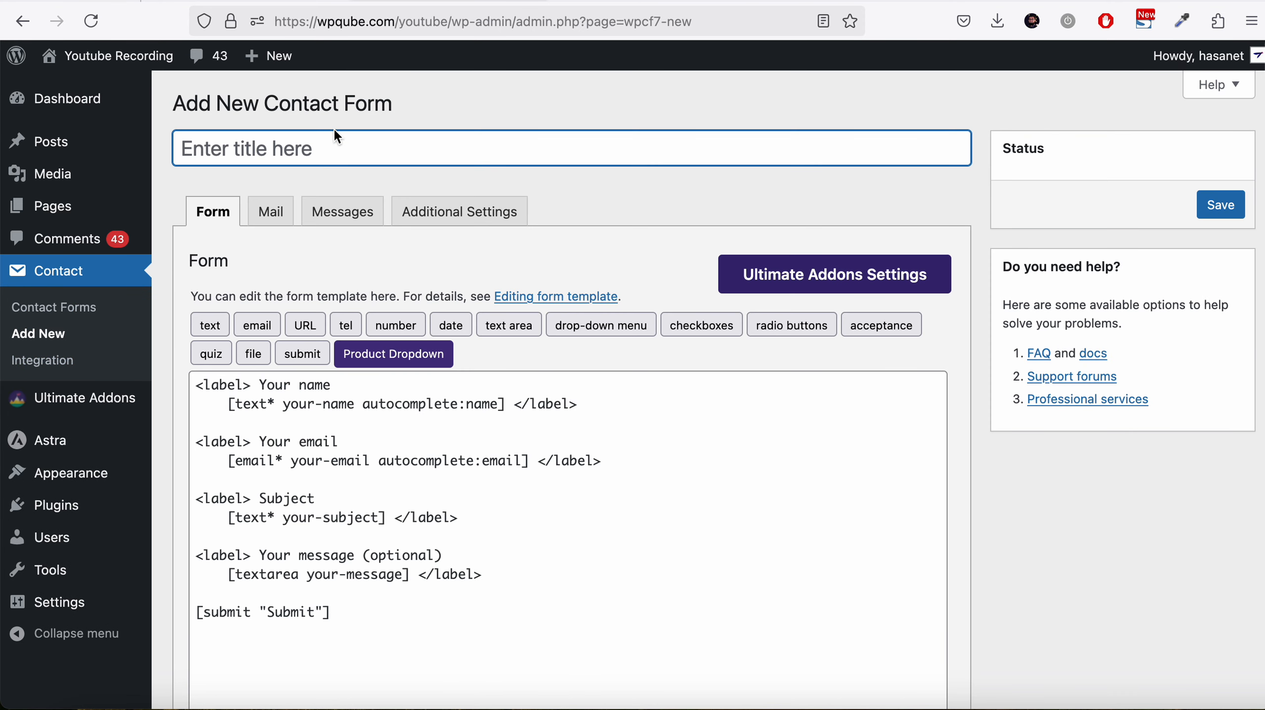
type("Zapier")
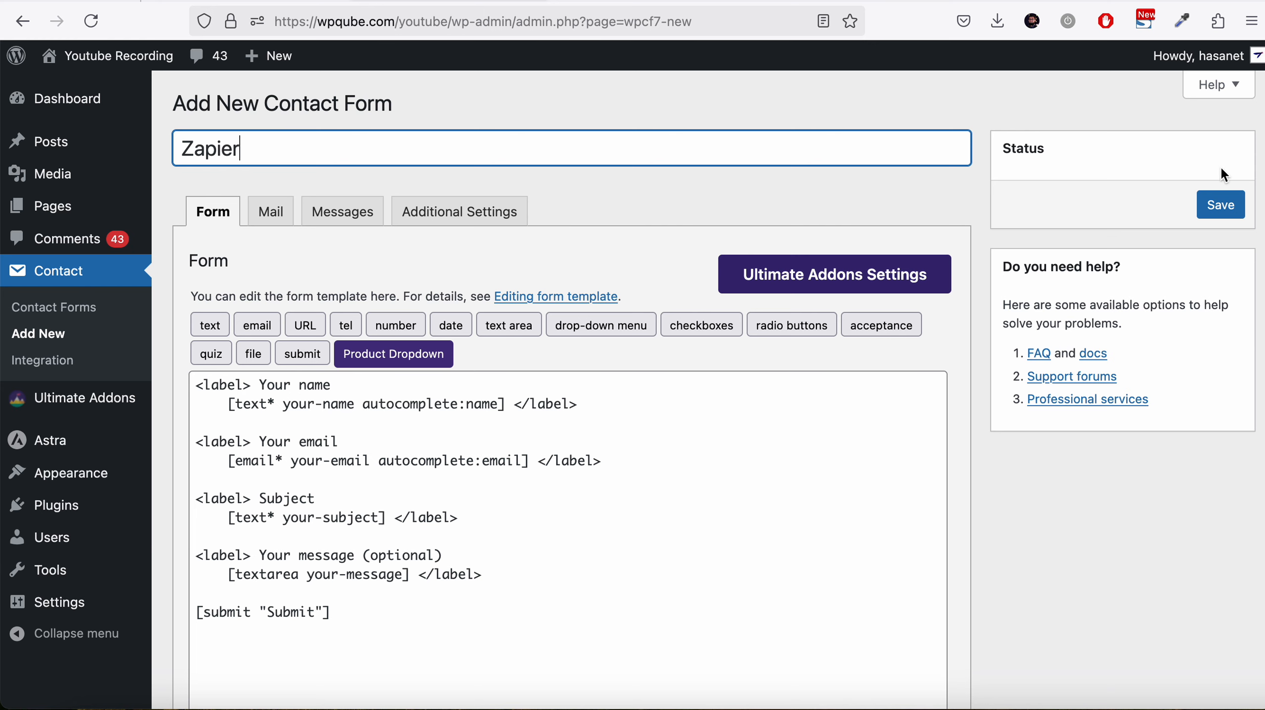
Turn on Enable Webhook in the form's addon options and save the form
scroll(994, 312, "down", 15)
scroll(994, 312, "up", 2)
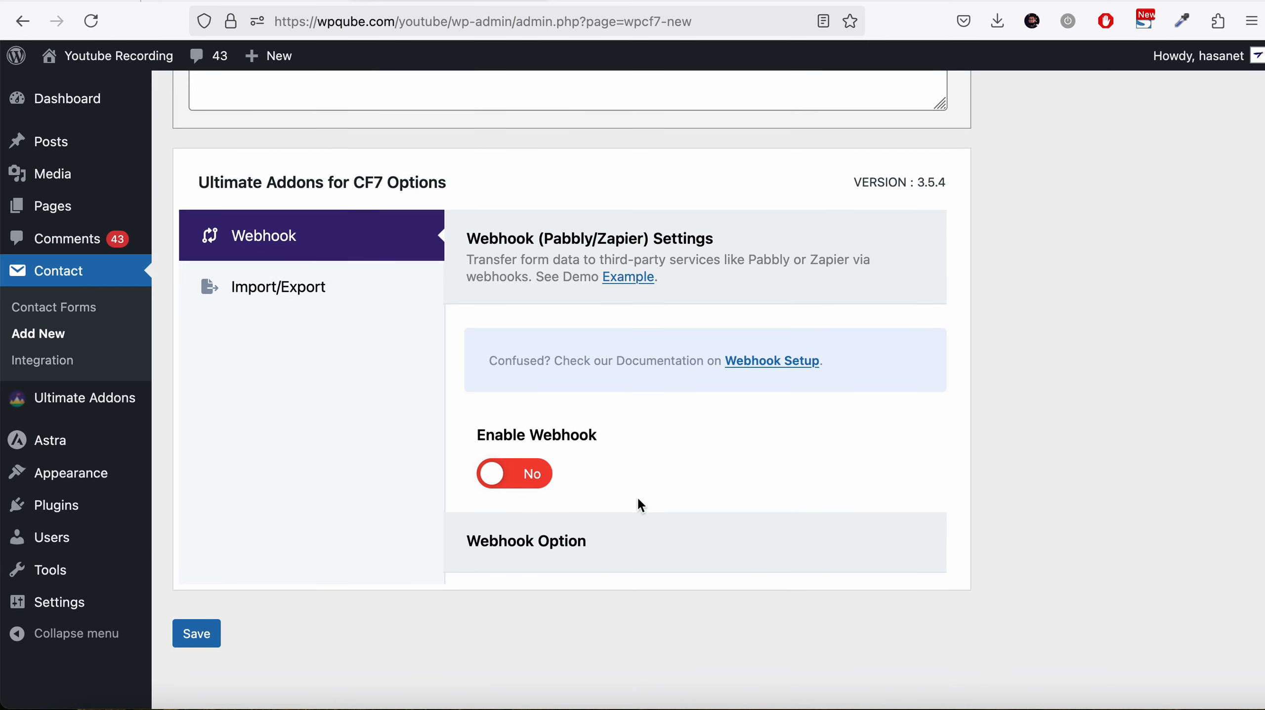
left_click(514, 474)
scroll(1170, 388, "up", 13)
scroll(1169, 387, "down", 1)
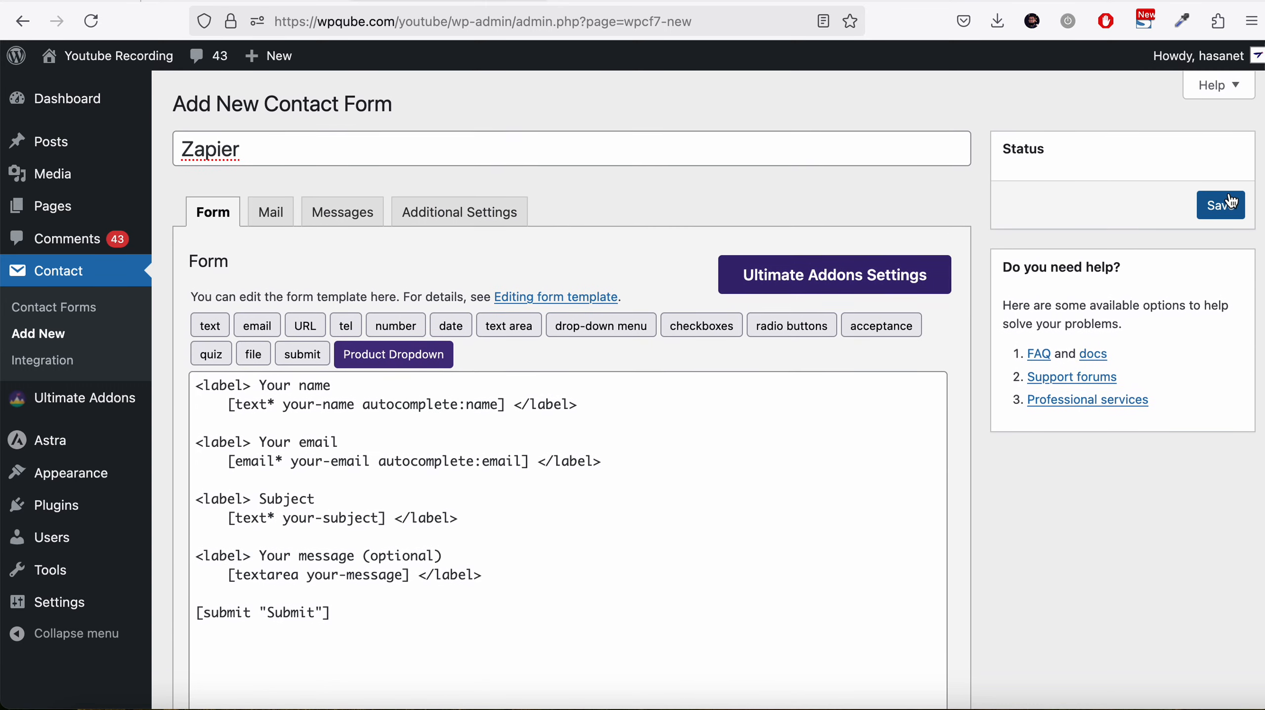
left_click(1229, 204)
Switch to the Zapier tab and start creating a new Zap
scroll(1100, 443, "down", 15)
scroll(1101, 443, "up", 5)
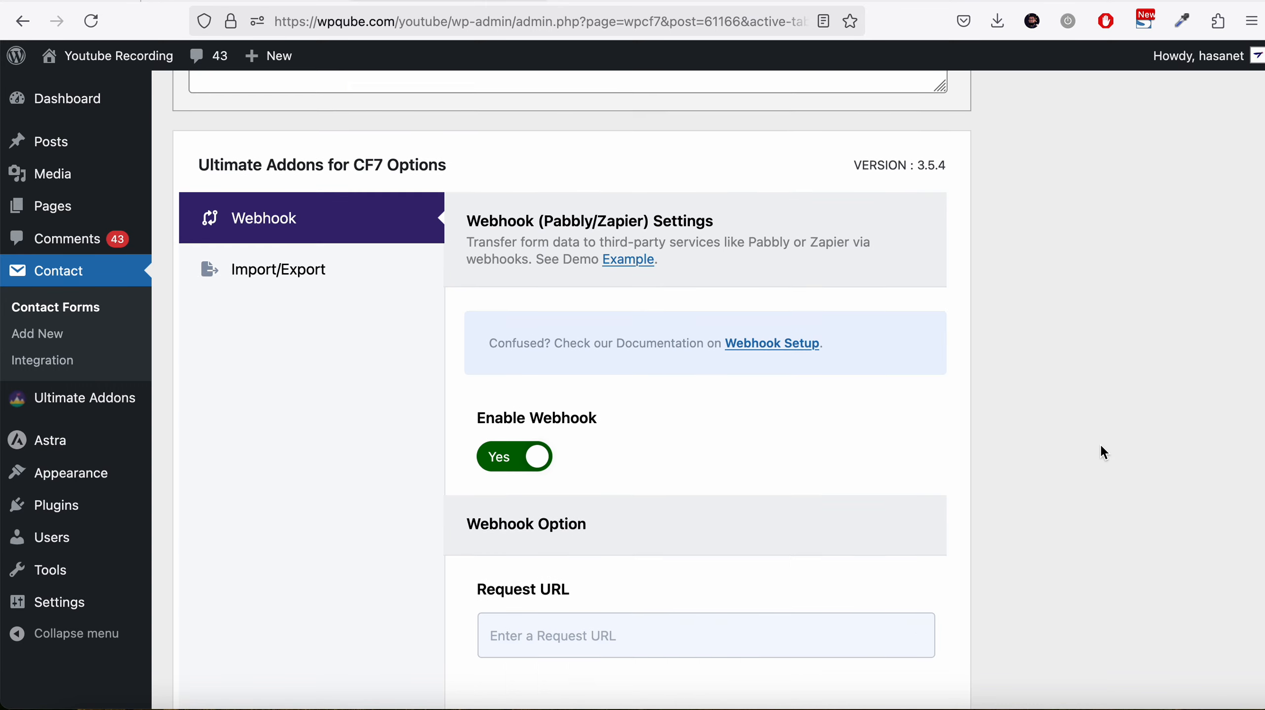
scroll(1100, 452, "down", 8)
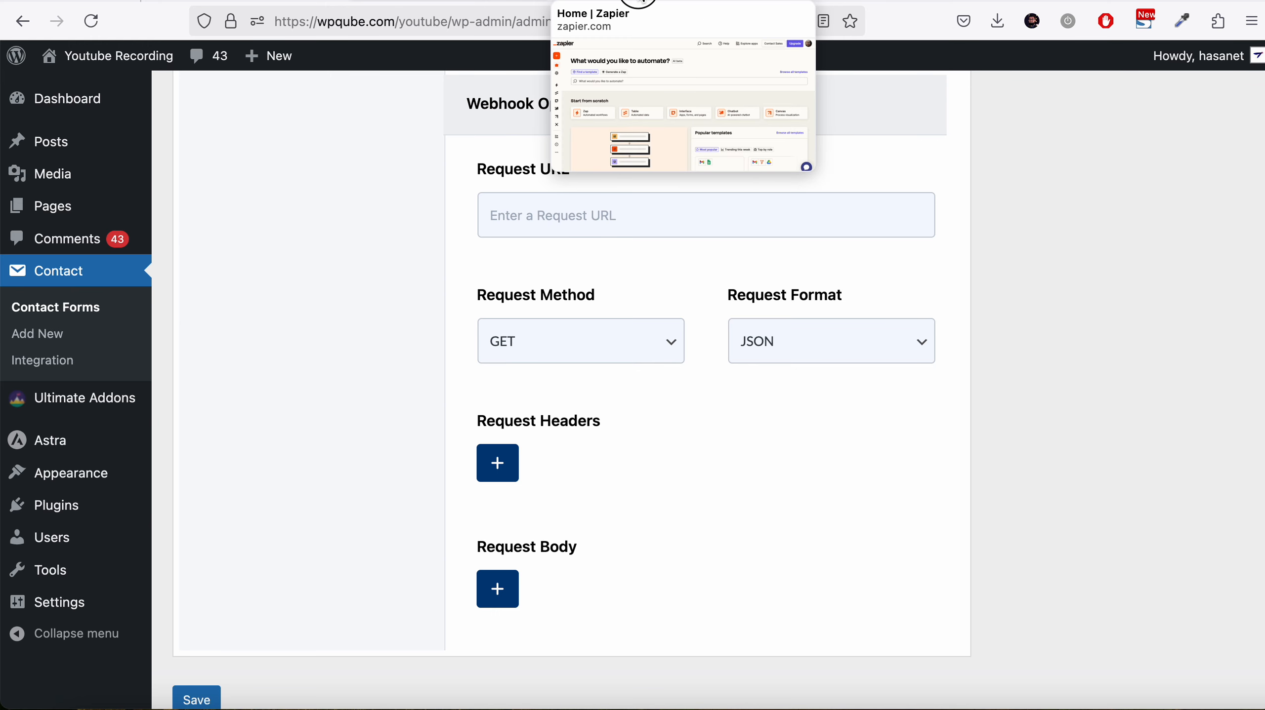
left_click(627, 4)
mouse_move(39, 173)
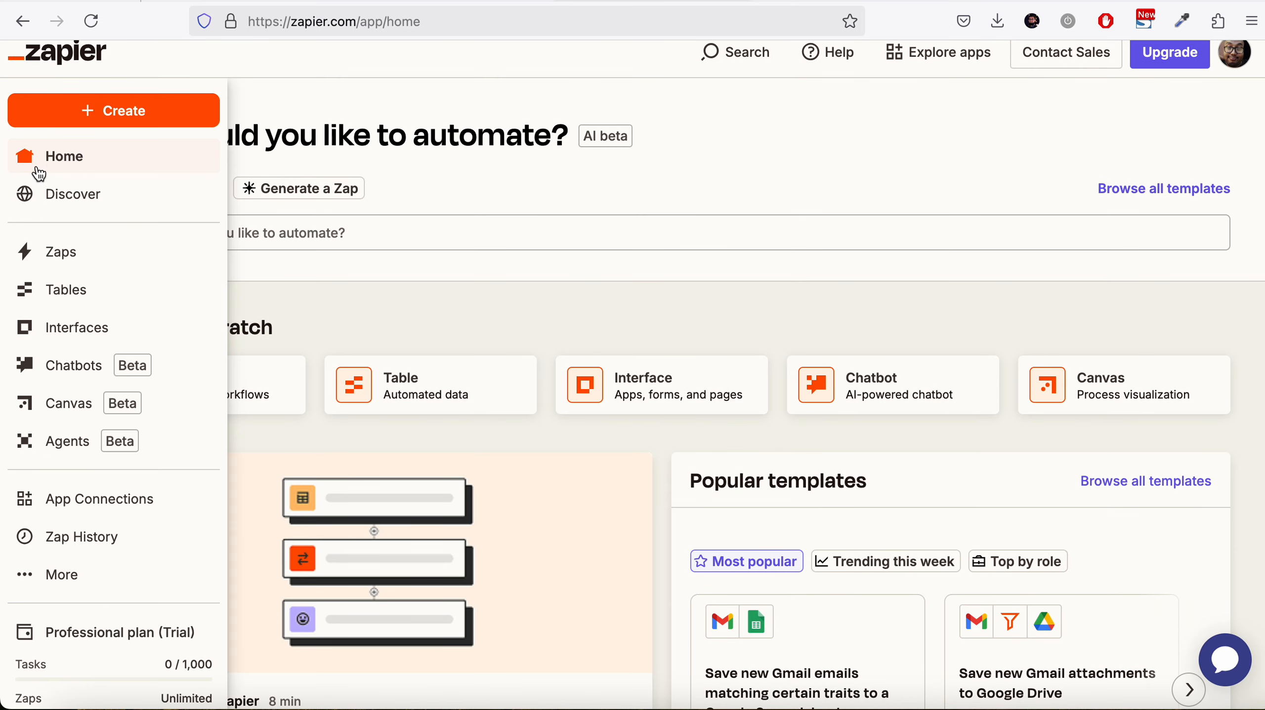
left_click(90, 116)
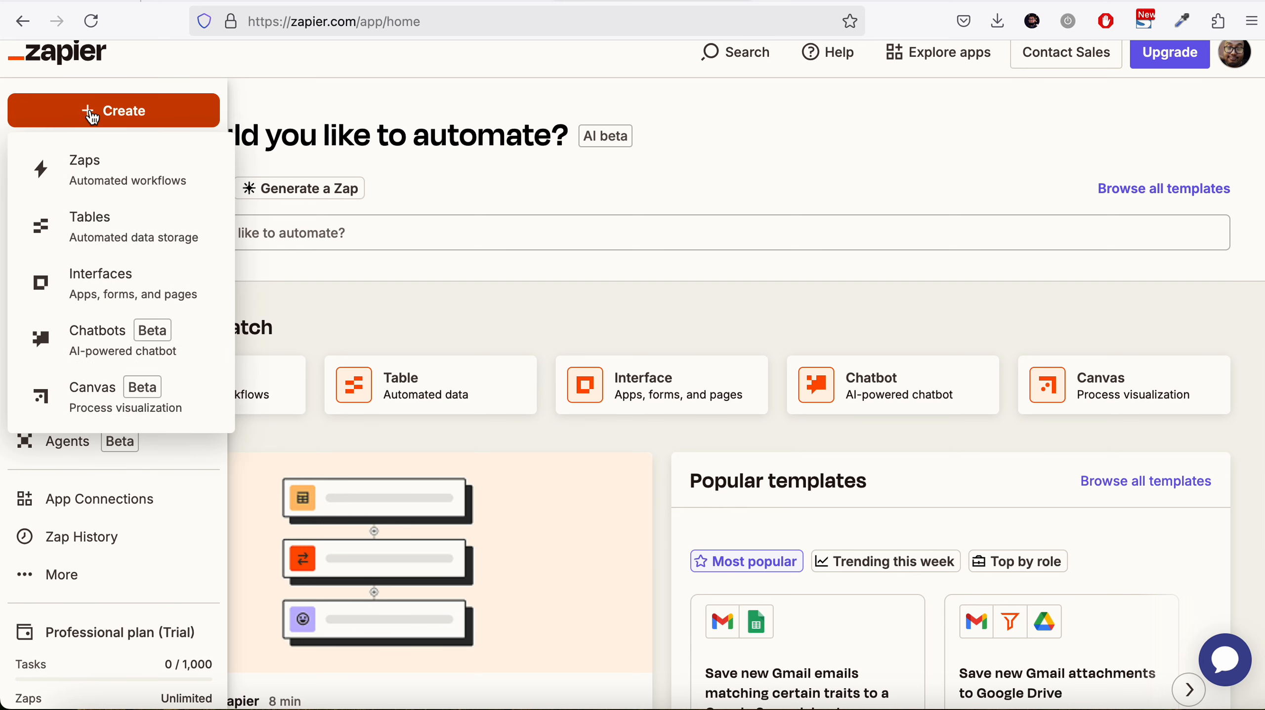
left_click(108, 178)
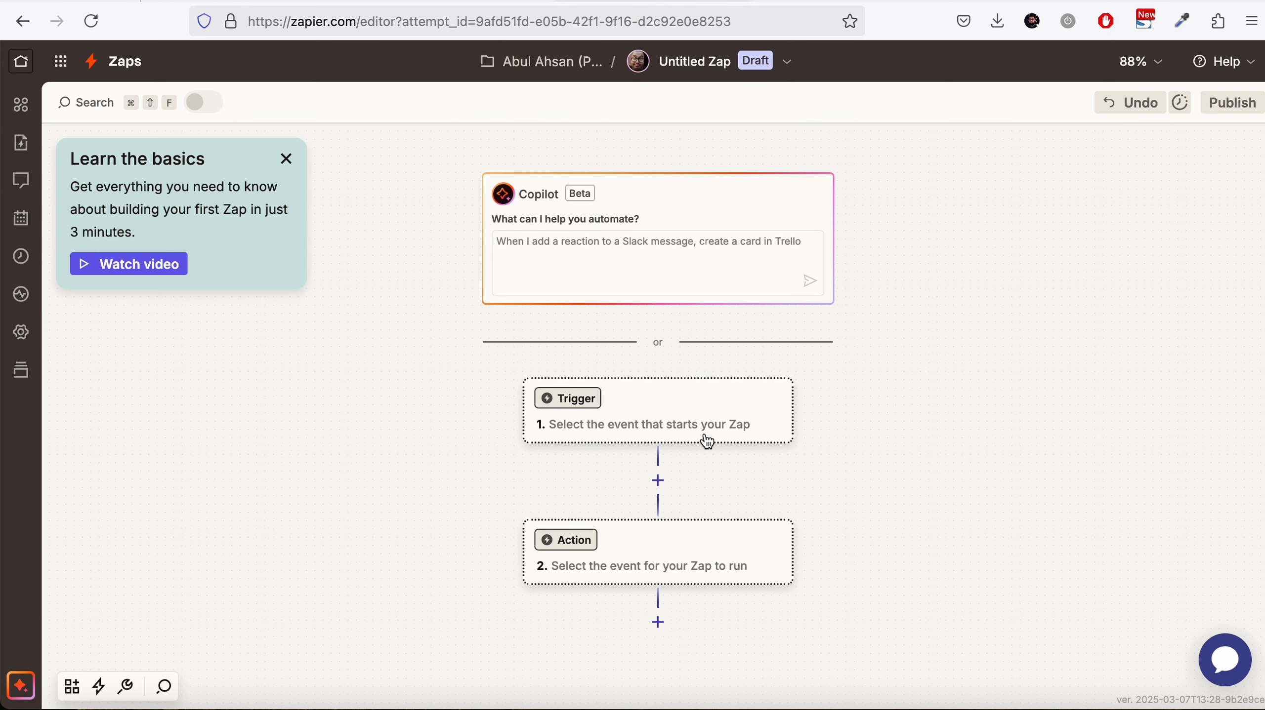
Rename the untitled Zap to CF7 Zap
scroll(829, 396, "down", 2)
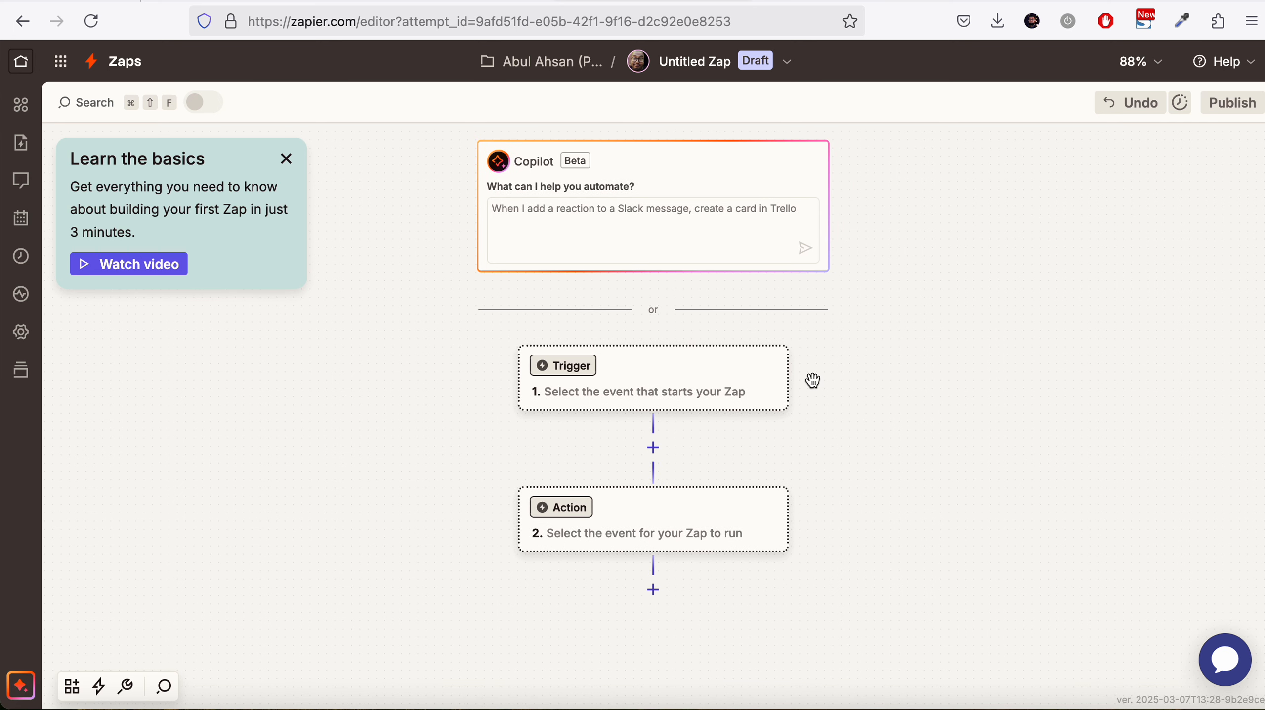
left_click(723, 63)
left_click(665, 115)
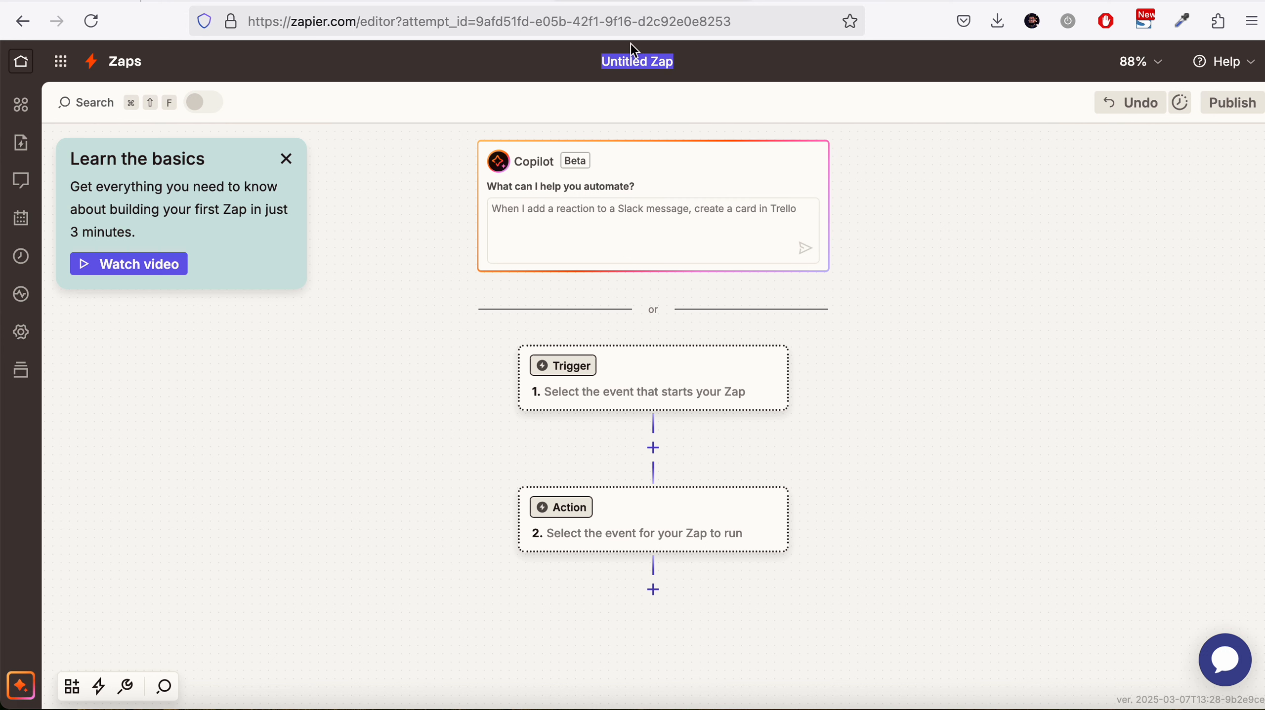
type("CF")
type("& Zs")
key("BackSpace")
type("ap")
key("Left")
key("Left")
key("Left")
key("Left")
key("BackSpace")
type("7")
left_click(572, 365)
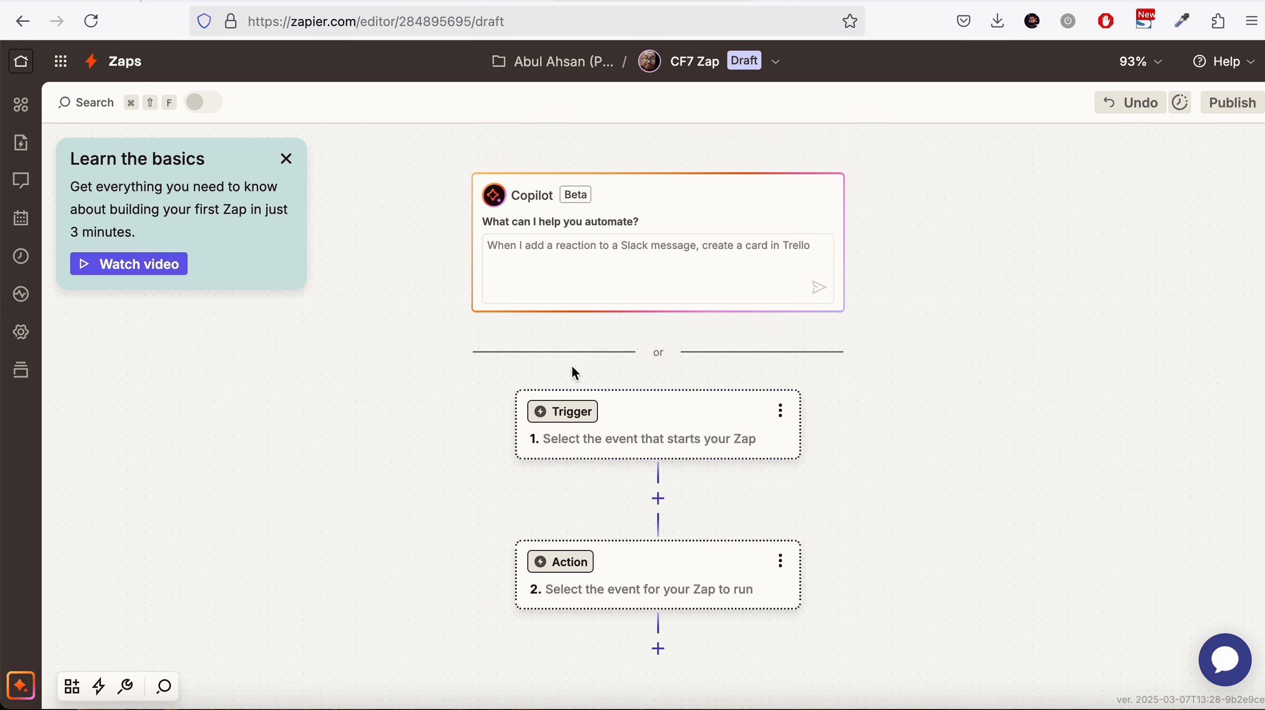
Set the trigger to Webhooks by Zapier with the Catch Raw Hook event and continue
left_click(567, 416)
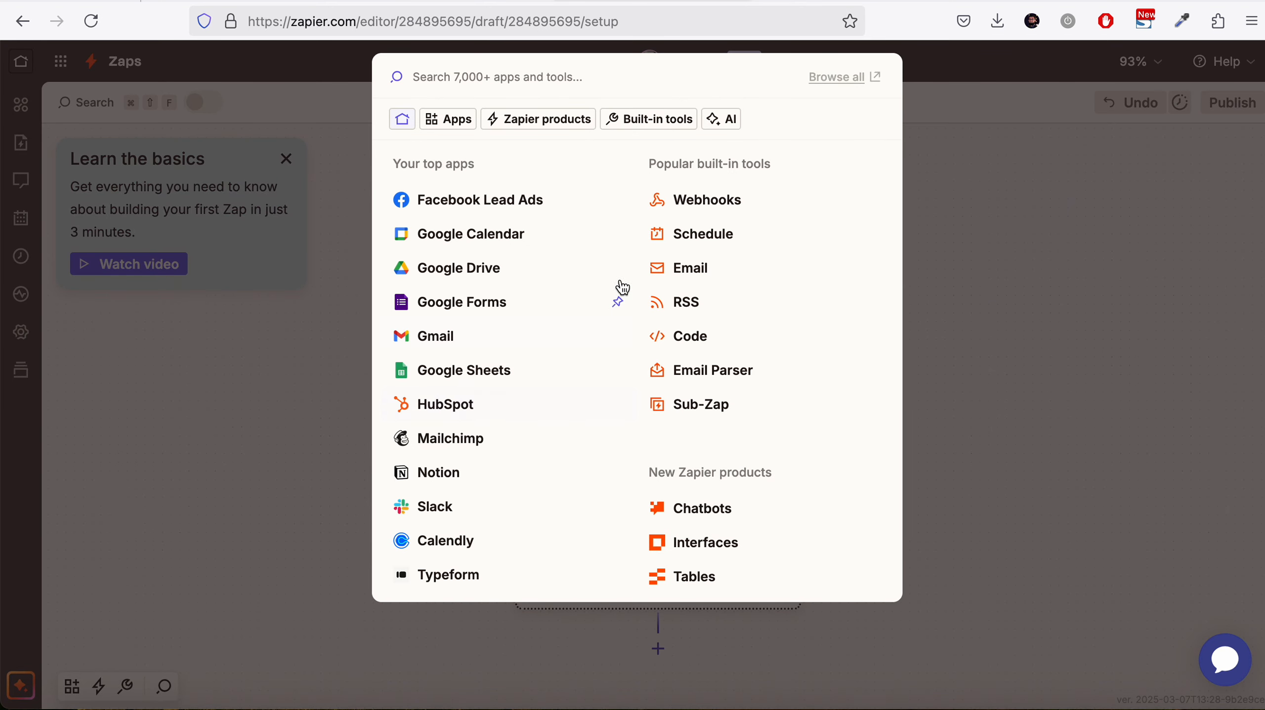
left_click(698, 202)
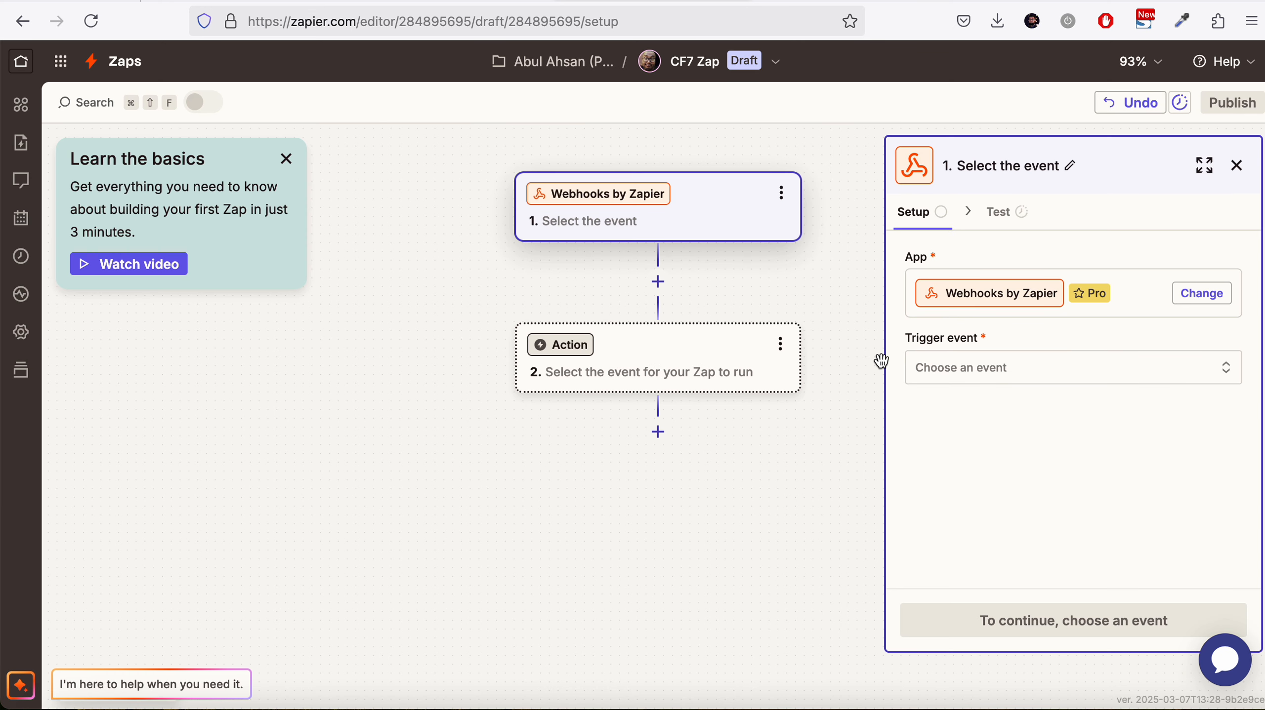
left_click(1024, 374)
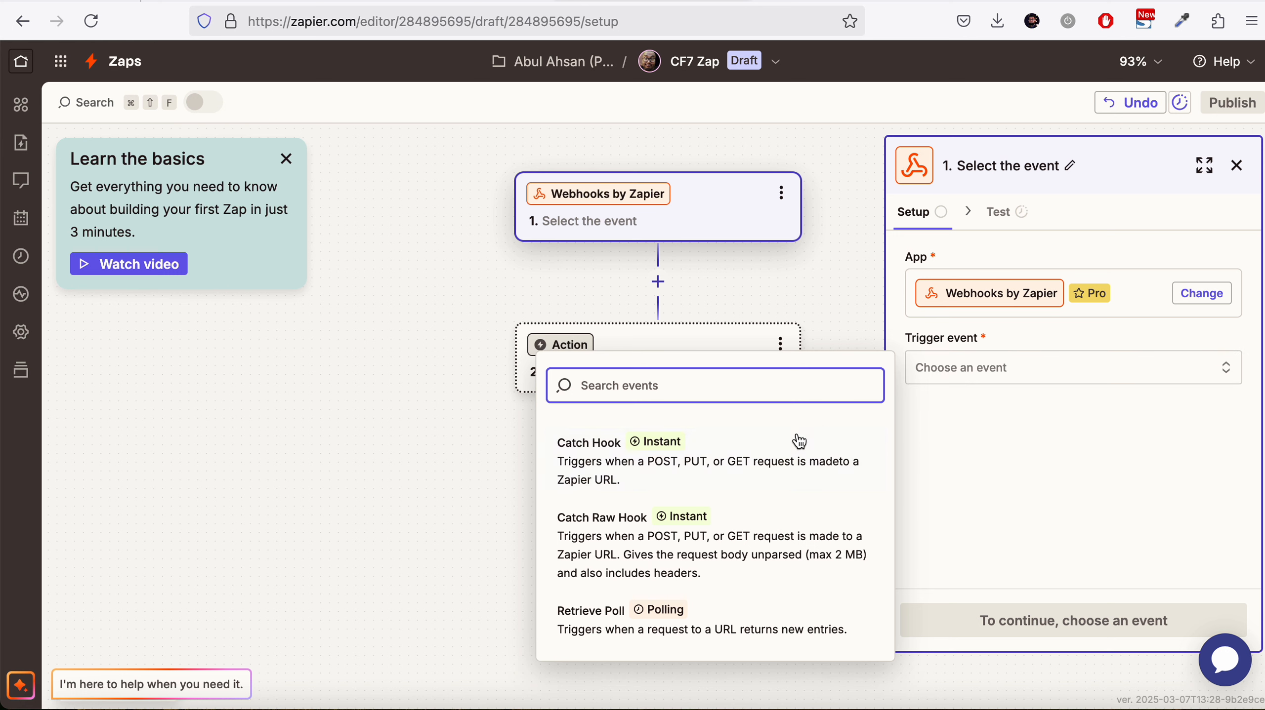
left_click(757, 544)
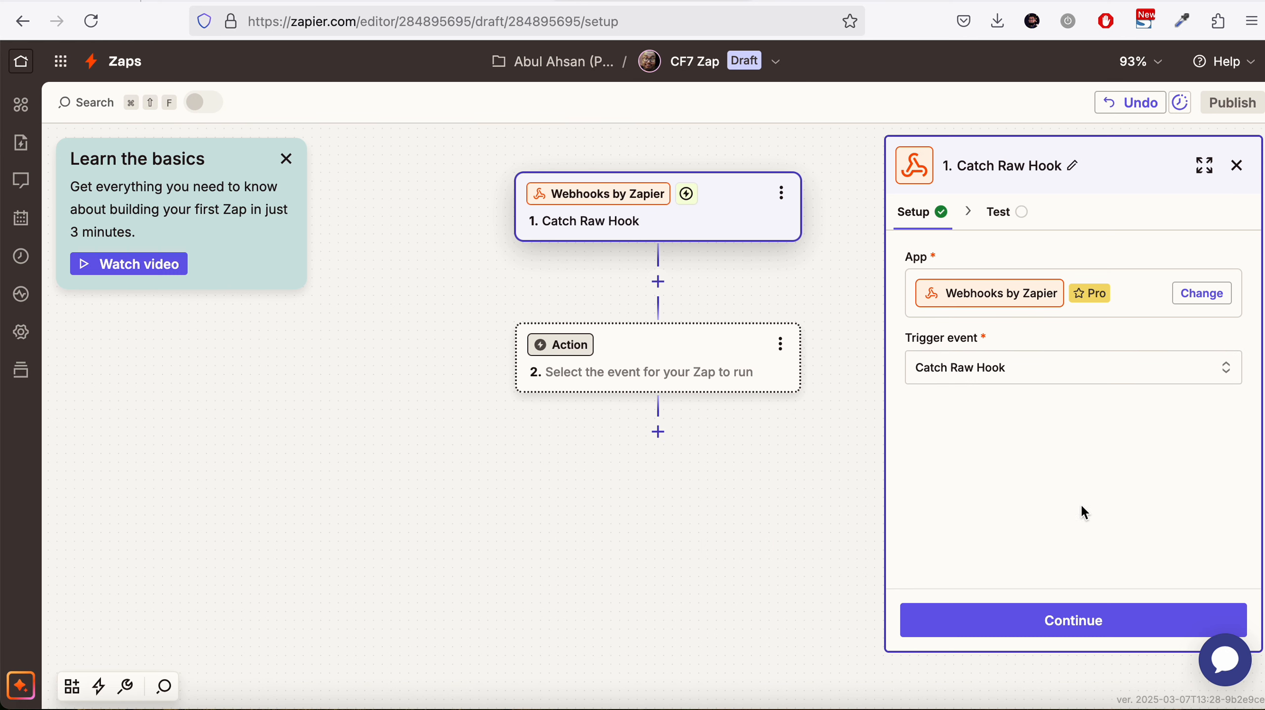
left_click(1055, 631)
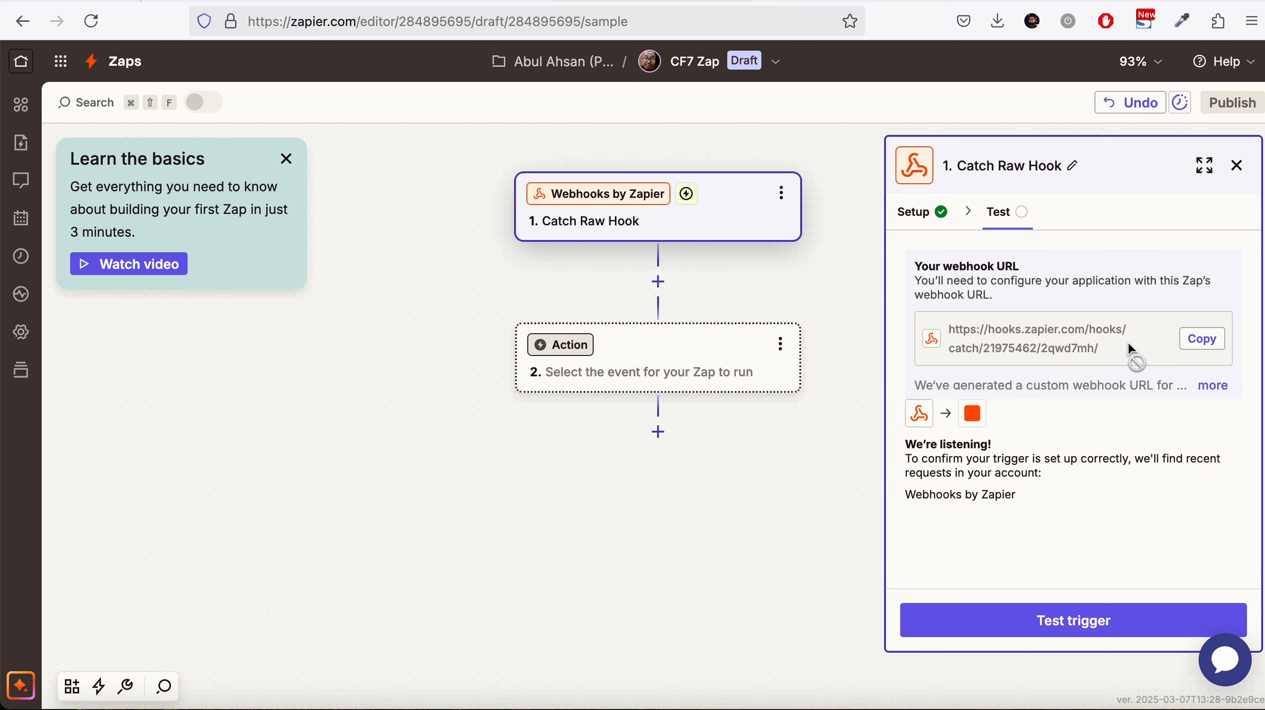
Copy the Zap's webhook URL into the form's Request URL and set the Request Method to POST
left_click(1203, 343)
left_click(444, 5)
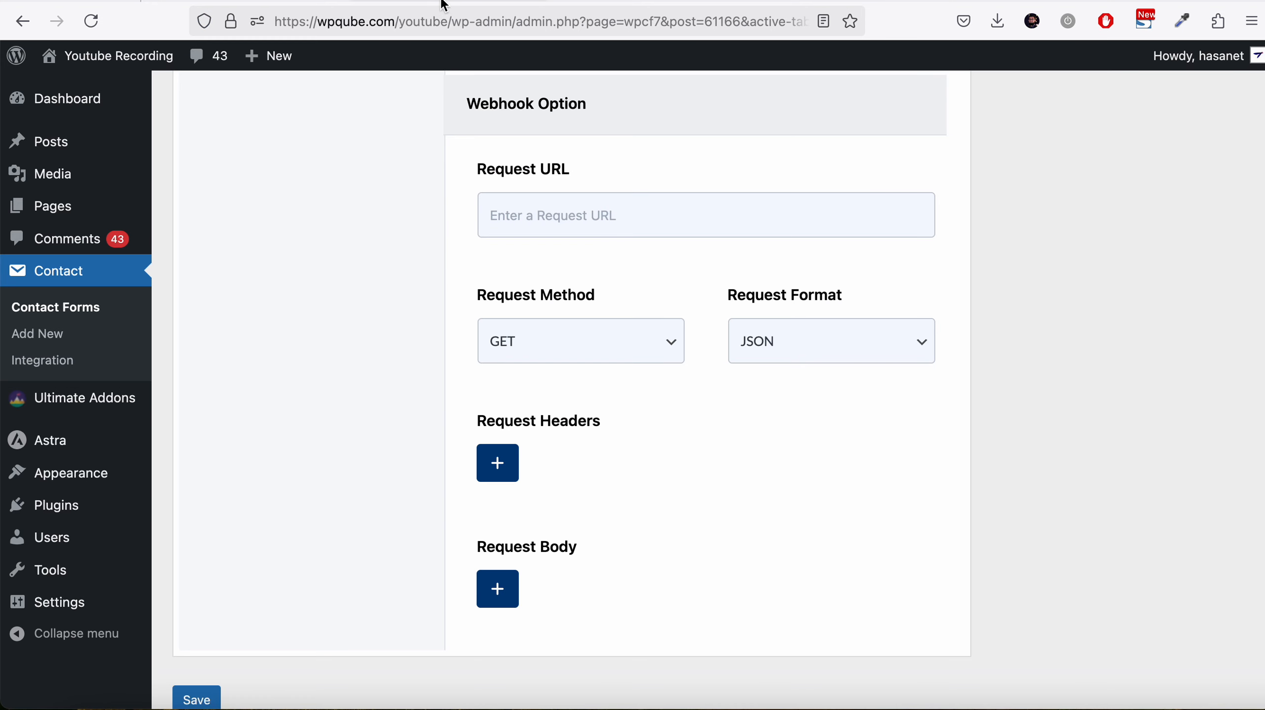
left_click(583, 227)
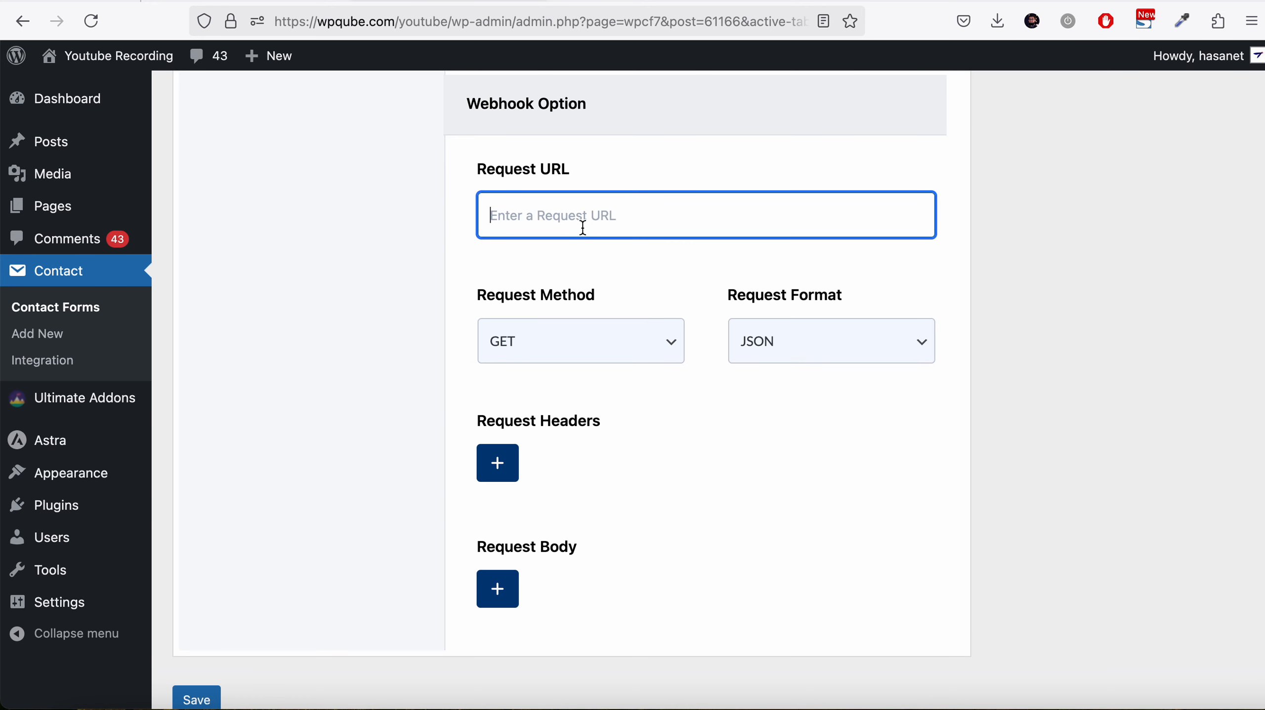
key("super+v")
left_click(613, 355)
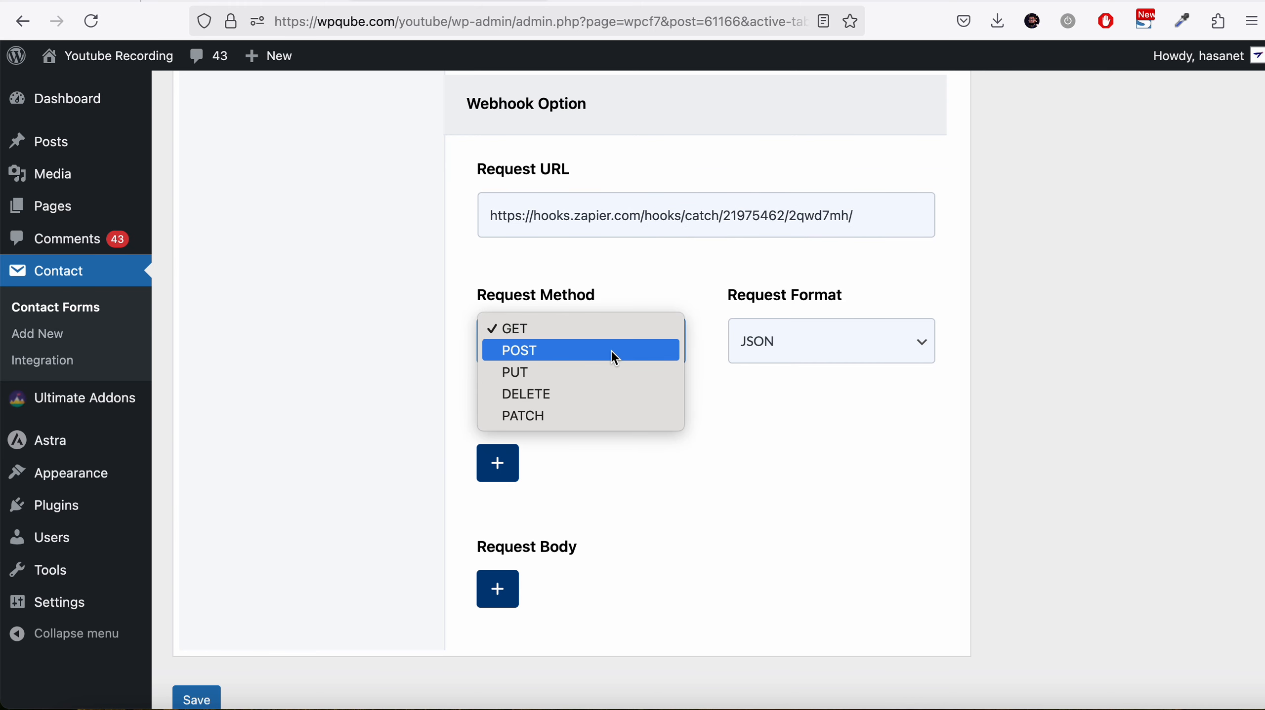
left_click(611, 350)
Expand the extra webhook URL information in Zapier and return to the form
left_click(664, 3)
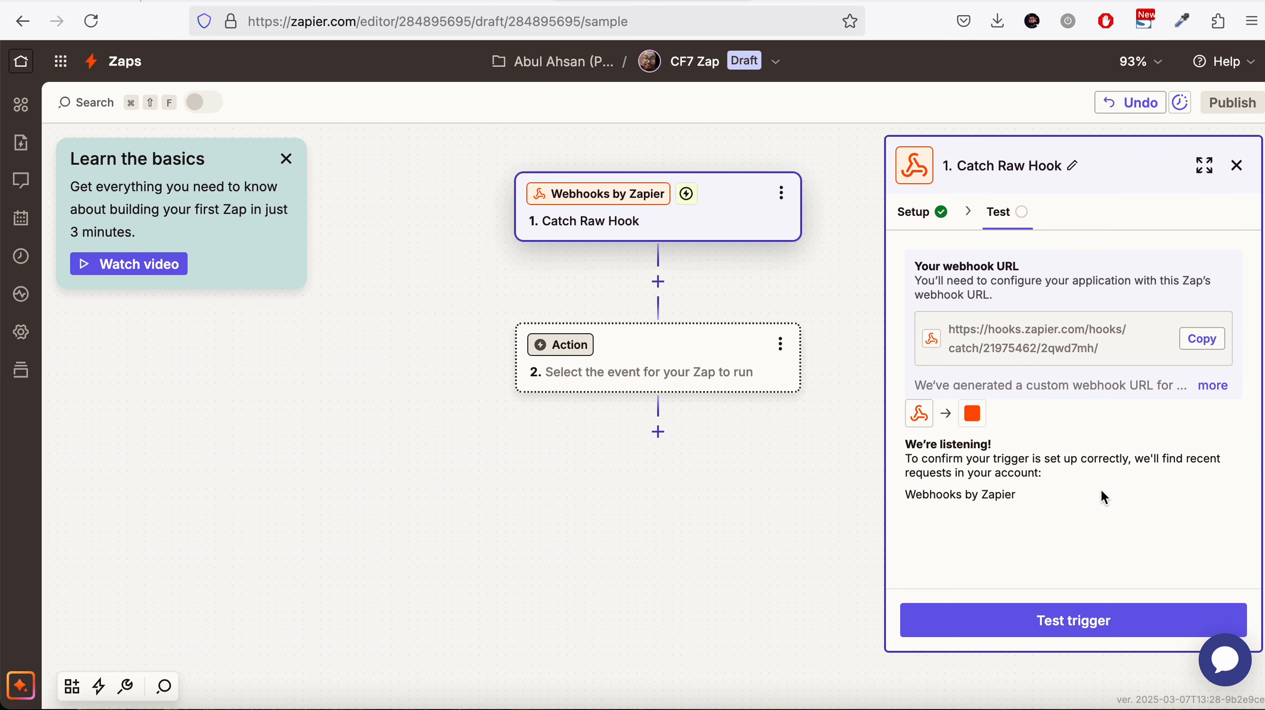
left_click(1211, 386)
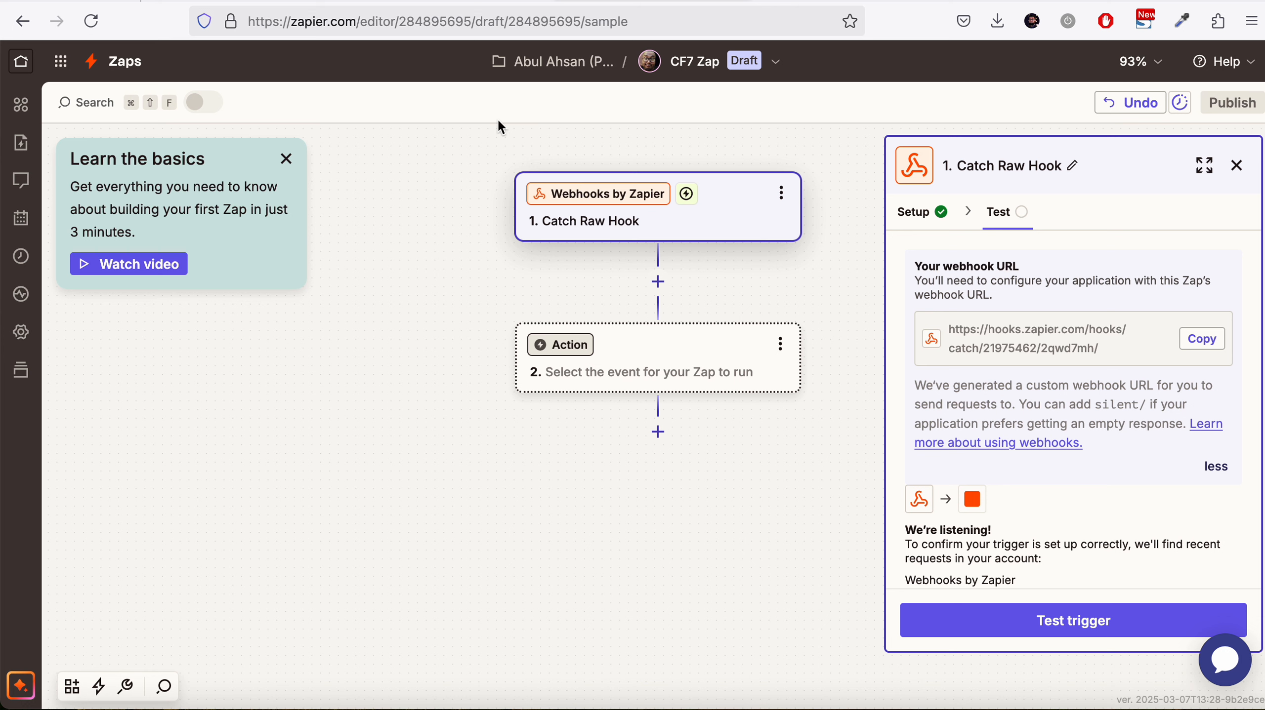
left_click(503, 2)
Add a request body row mapping the parameter key Name to the your-name field
scroll(609, 237, "down", 2)
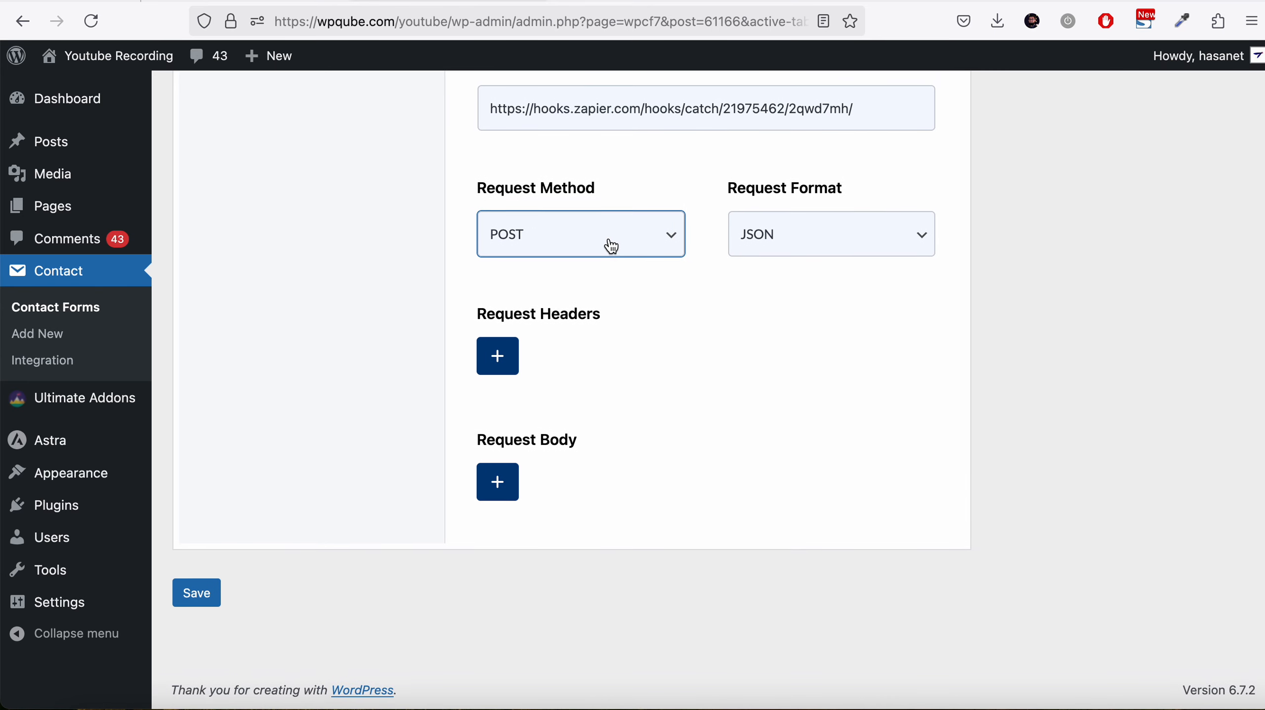
left_click(498, 492)
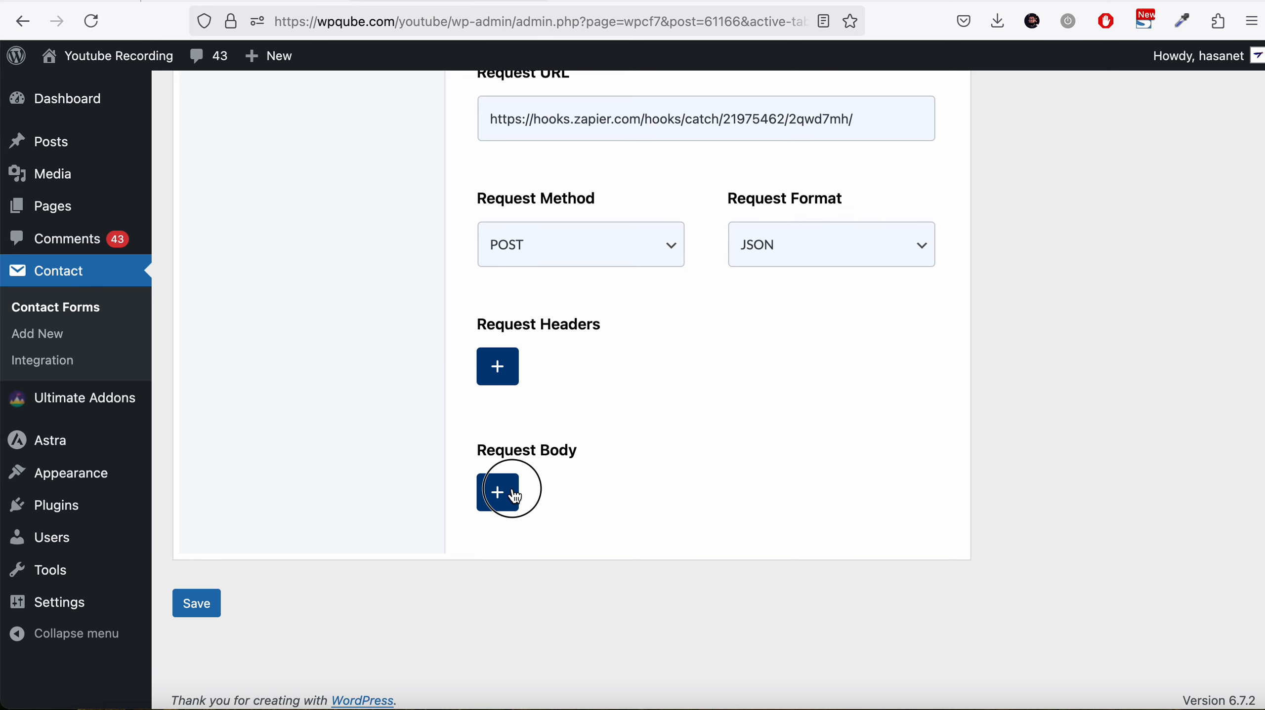
scroll(510, 494, "down", 3)
left_click(599, 487)
left_click(787, 483)
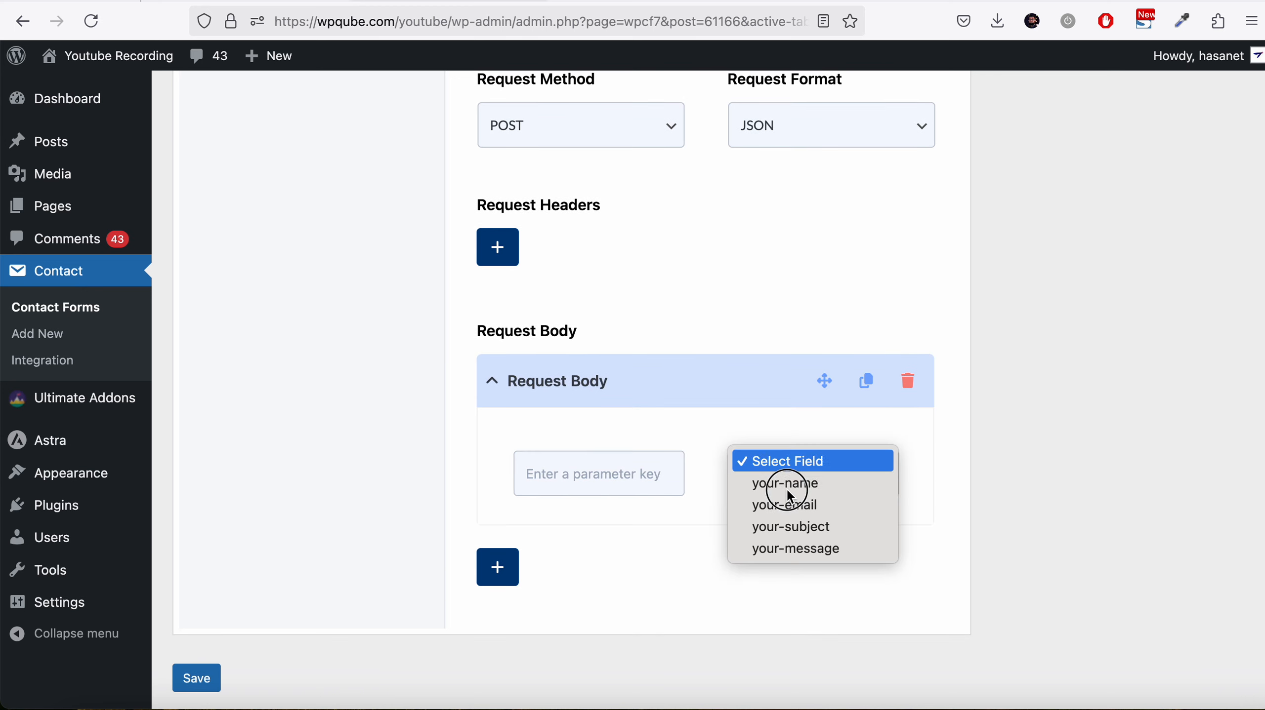
left_click(789, 490)
left_click(654, 489)
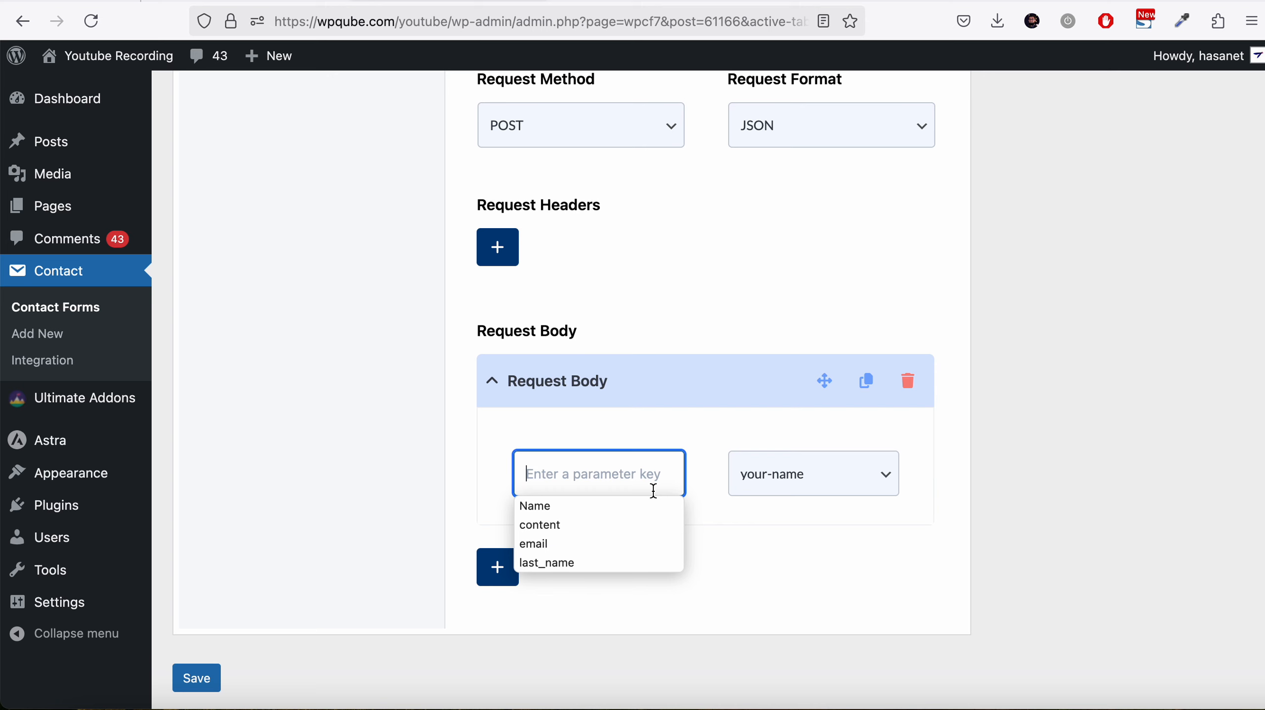
left_click(645, 505)
Duplicate the body row and map the copy to the your-email field
left_click(868, 393)
scroll(858, 398, "down", 3)
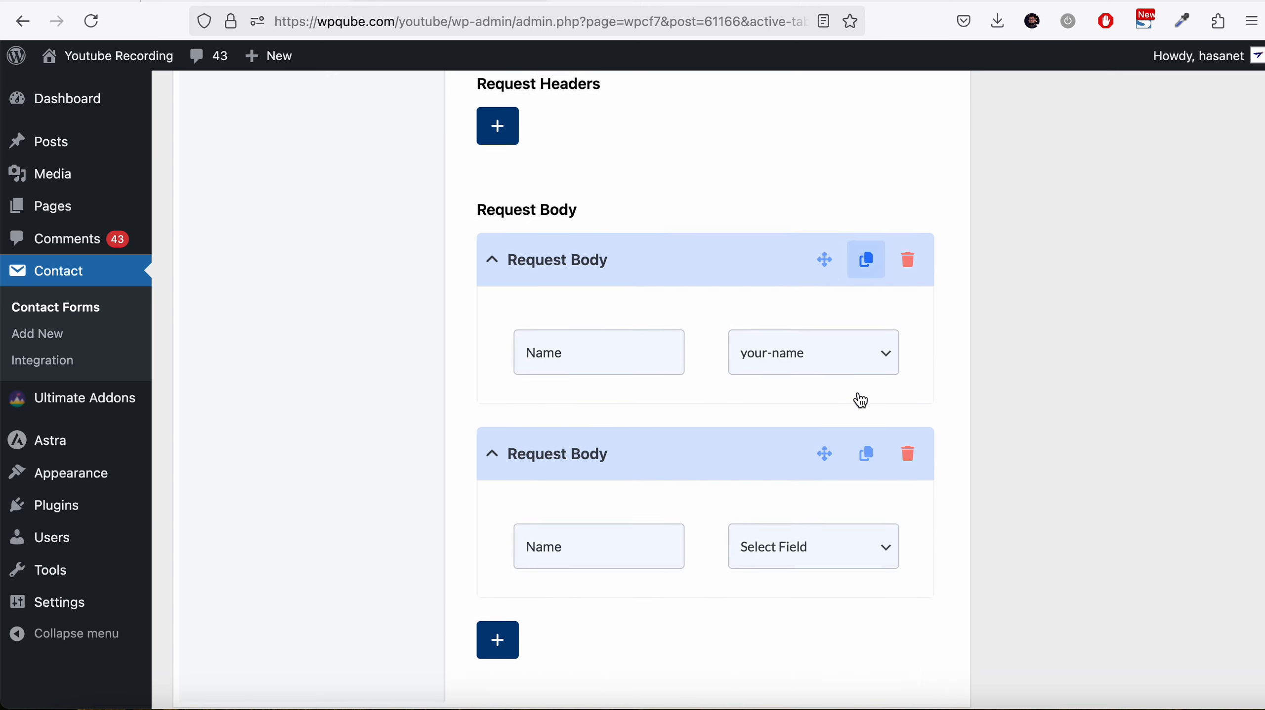
left_click(821, 507)
left_click(818, 541)
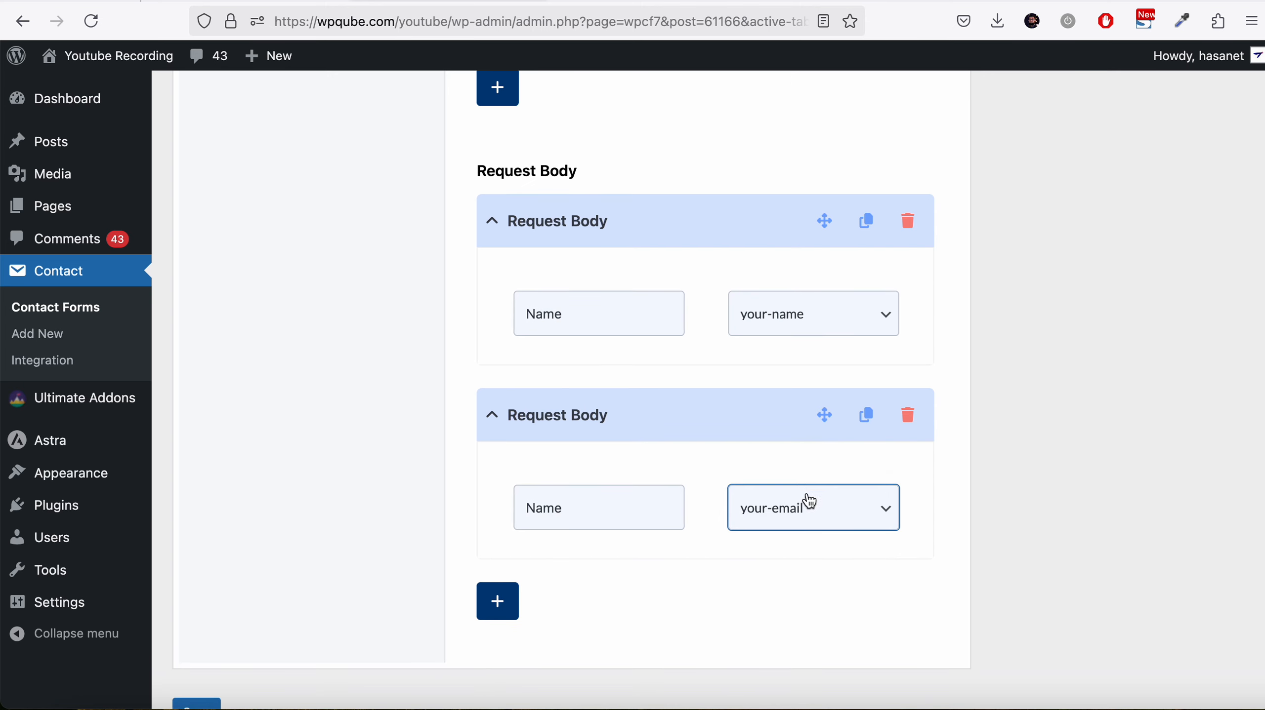
Set the second request body row's parameter key to Email
left_click(803, 503)
left_click(802, 500)
left_click_drag(567, 499, 467, 498)
key("BackSpace")
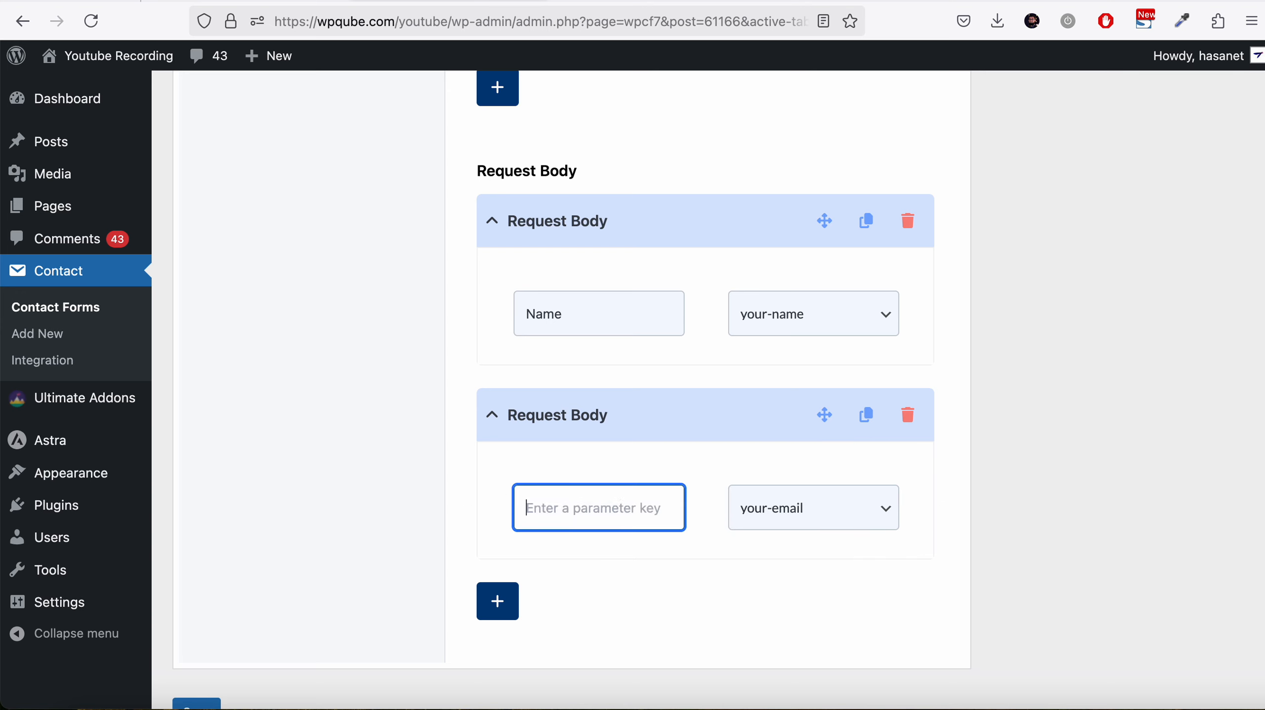
type("E")
left_click(529, 537)
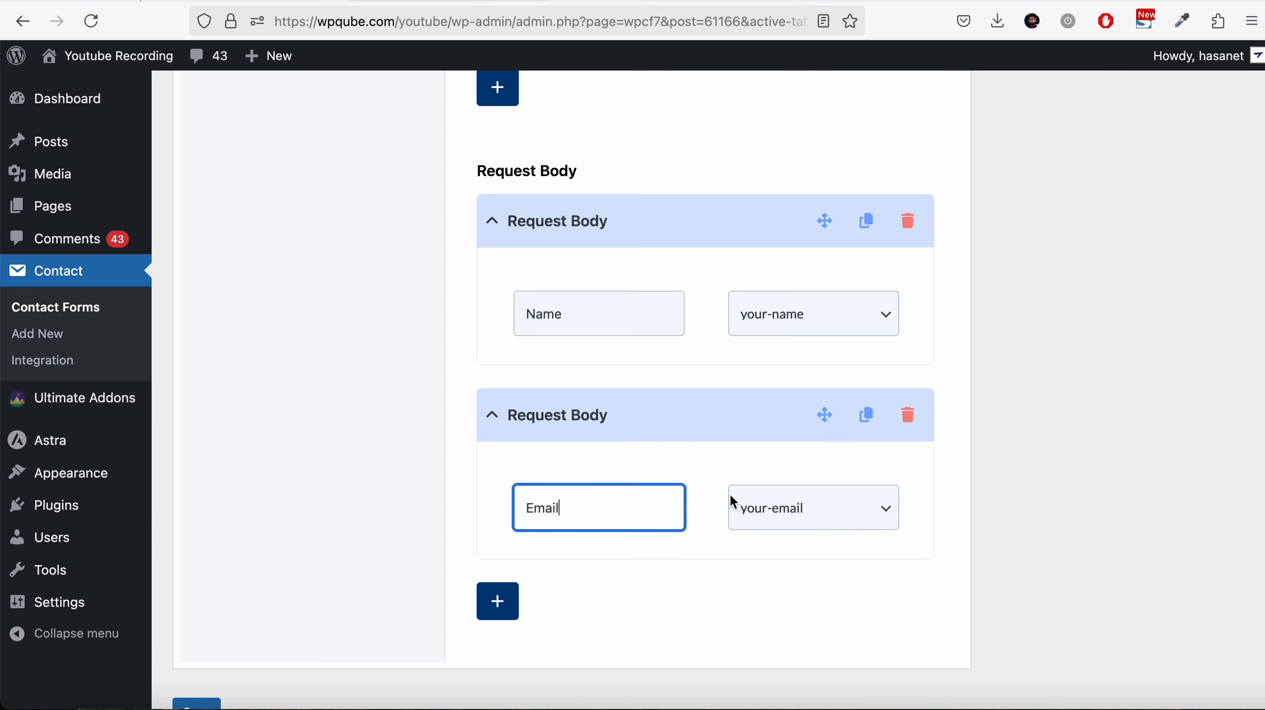
Duplicate the Email row and set the copy's key to Subject mapped to the your-subject field
left_click(875, 427)
scroll(852, 440, "down", 2)
left_click(847, 445)
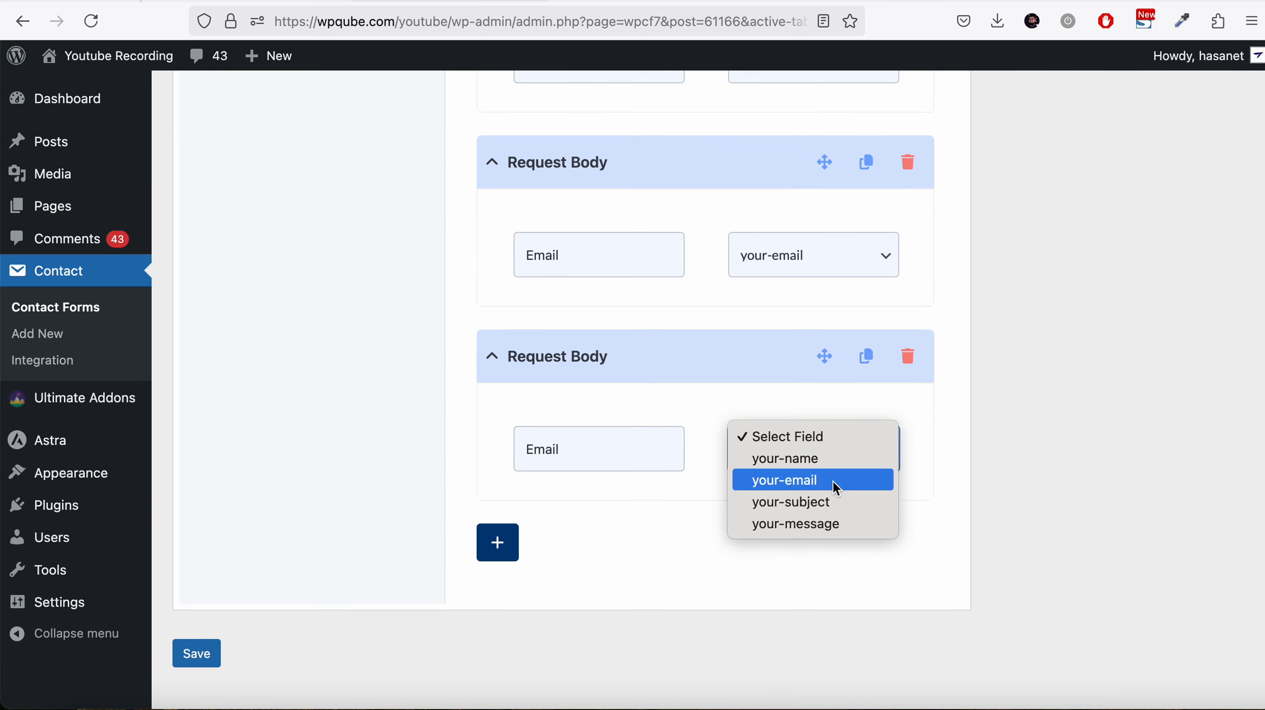
left_click(826, 502)
left_click_drag(546, 449, 434, 449)
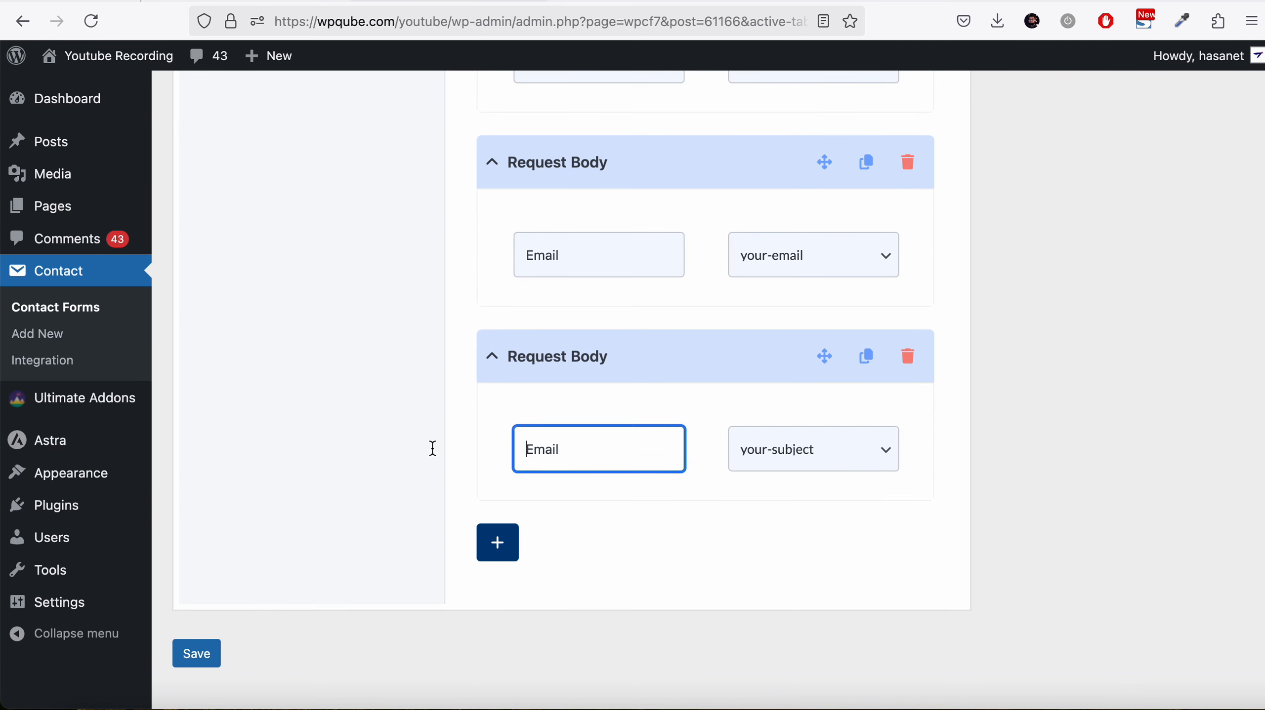
key("super+a")
type("S")
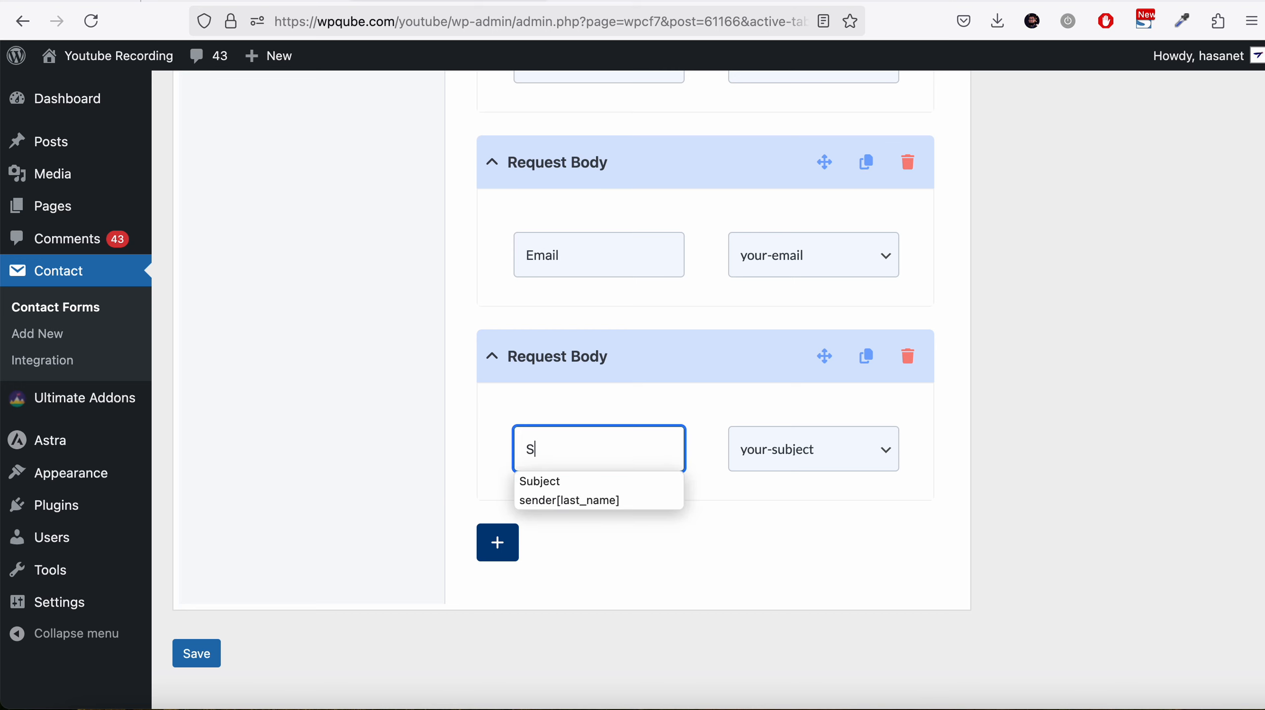
left_click(540, 481)
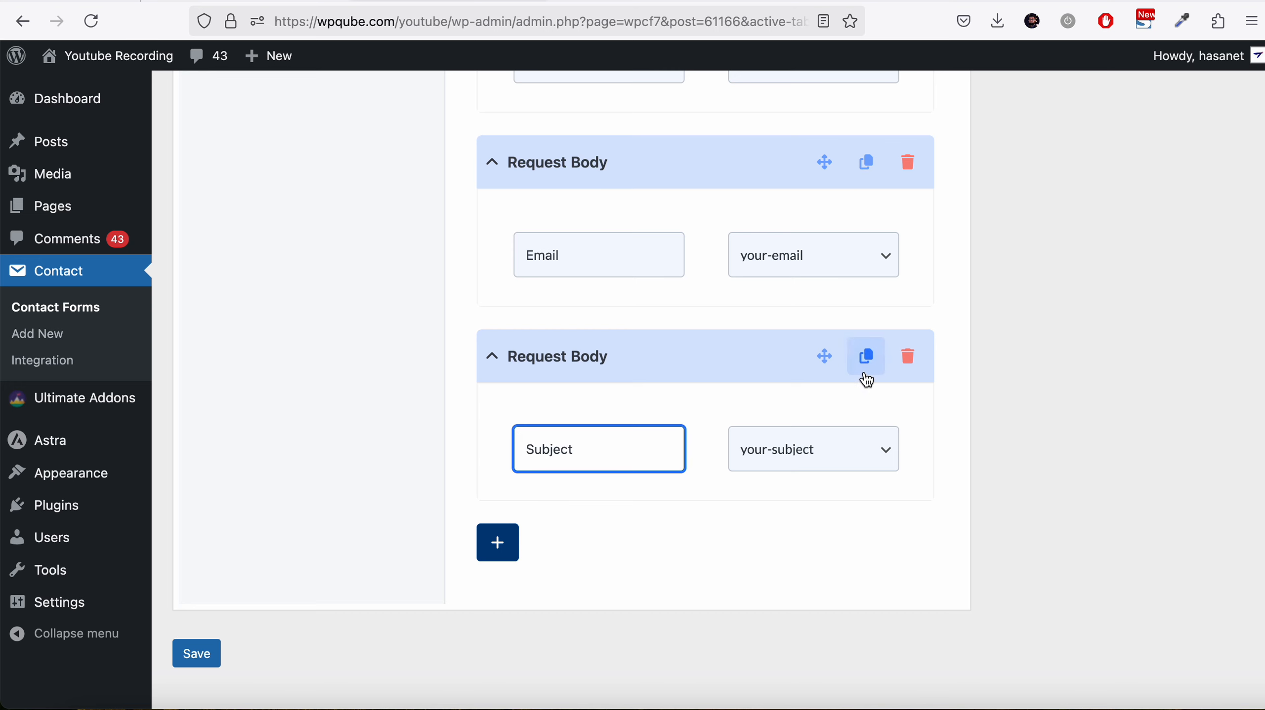
Duplicate the Subject row and set the copy's key to Message mapped to the your-message field
left_click(865, 356)
scroll(788, 497, "down", 3)
left_click(788, 539)
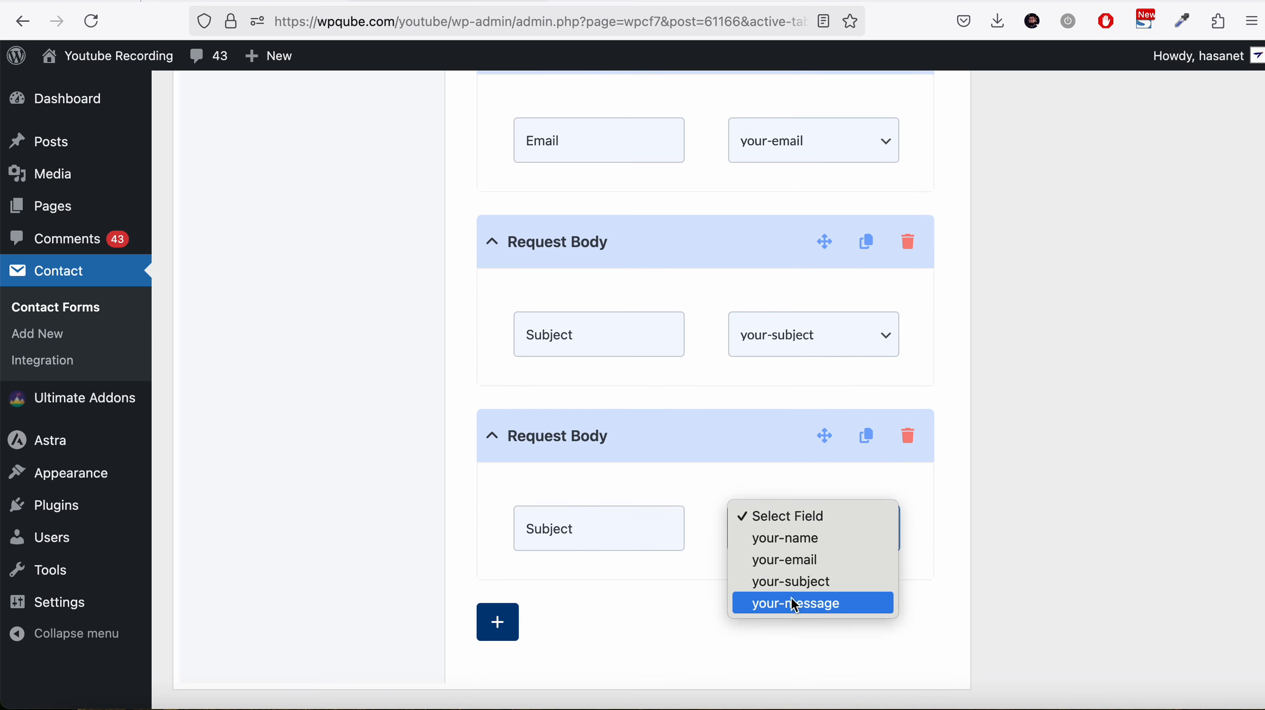
left_click(685, 600)
left_click_drag(621, 529, 441, 529)
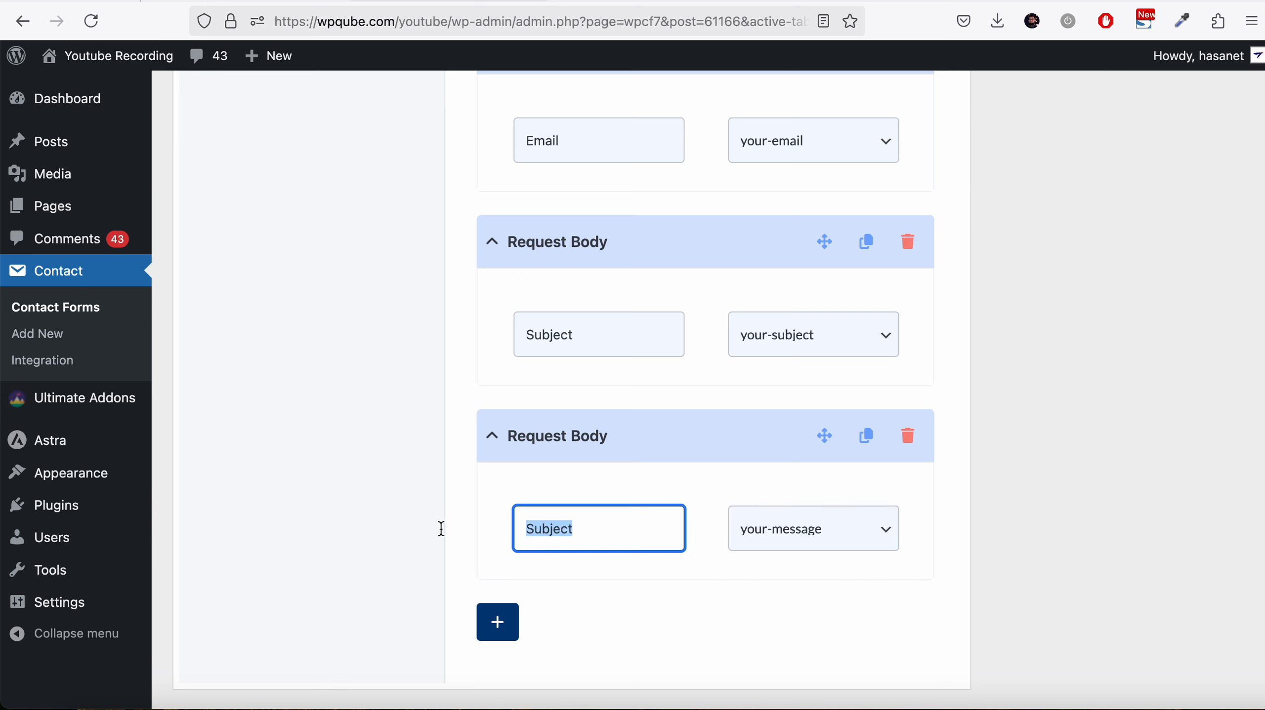
type("M")
left_click(541, 558)
scroll(540, 557, "down", 3)
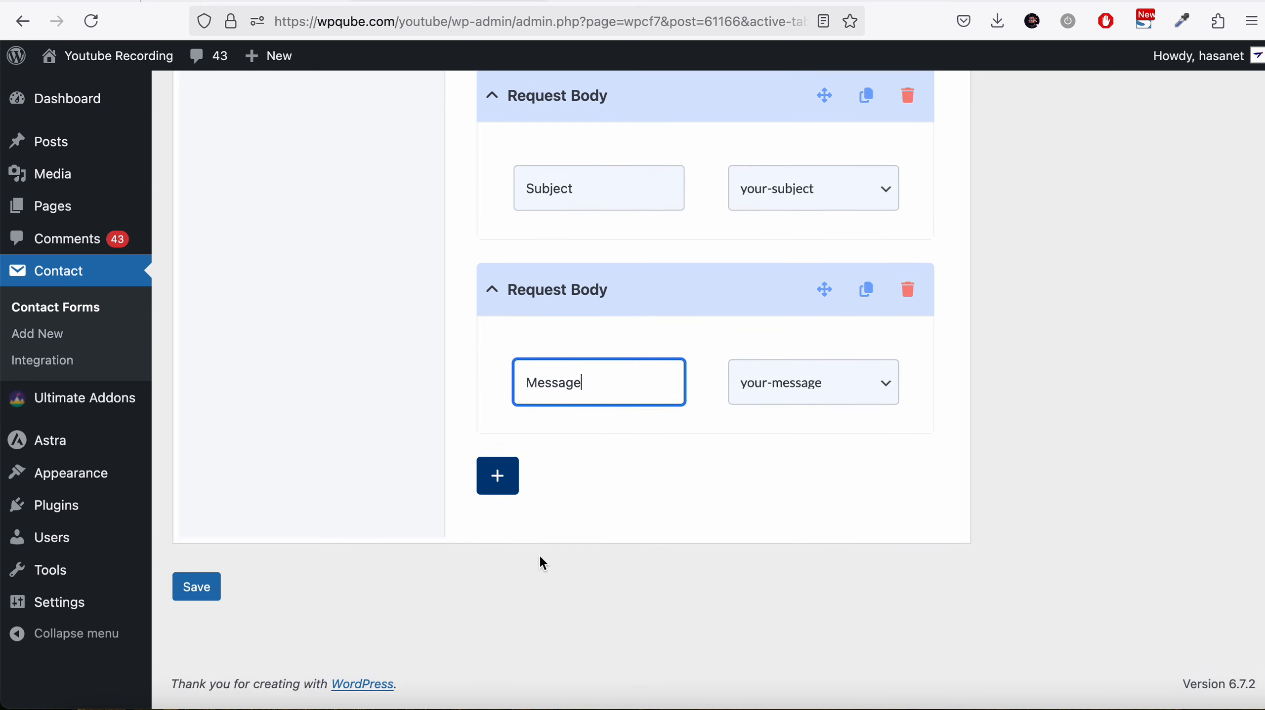
Save the contact form and copy its contact-form-7 shortcode
left_click(183, 594)
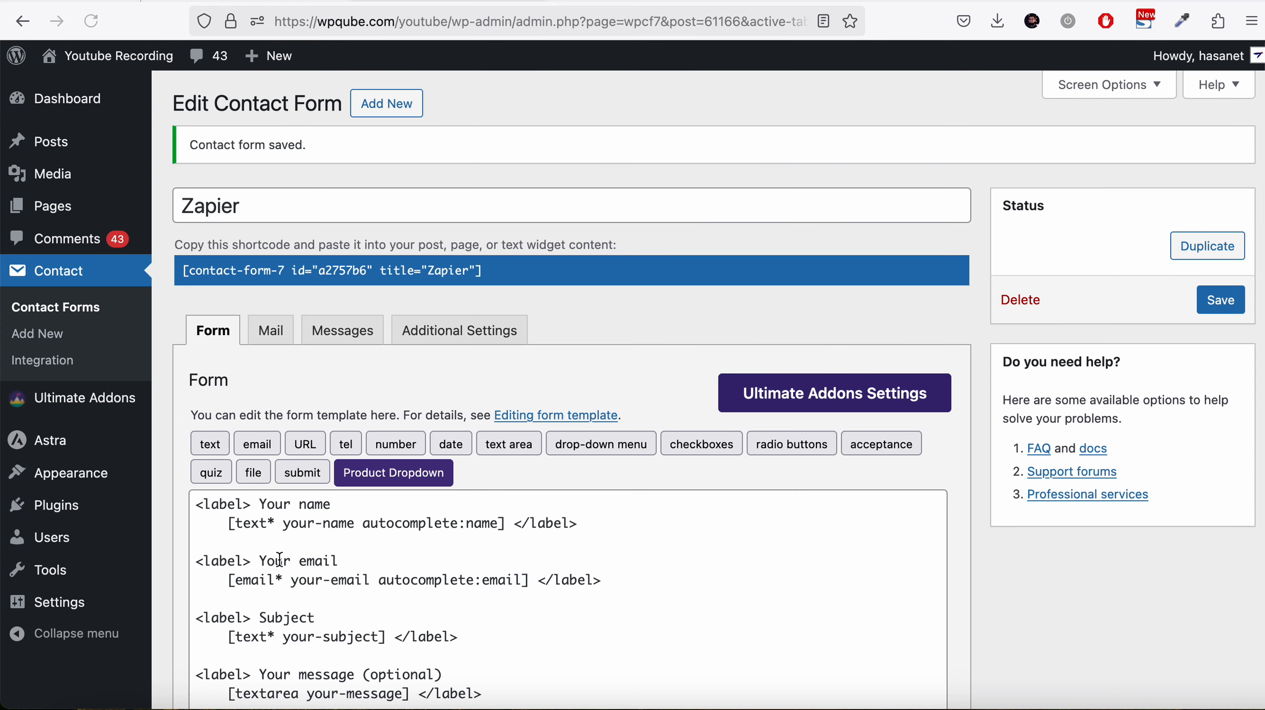
left_click(344, 280)
right_click(343, 281)
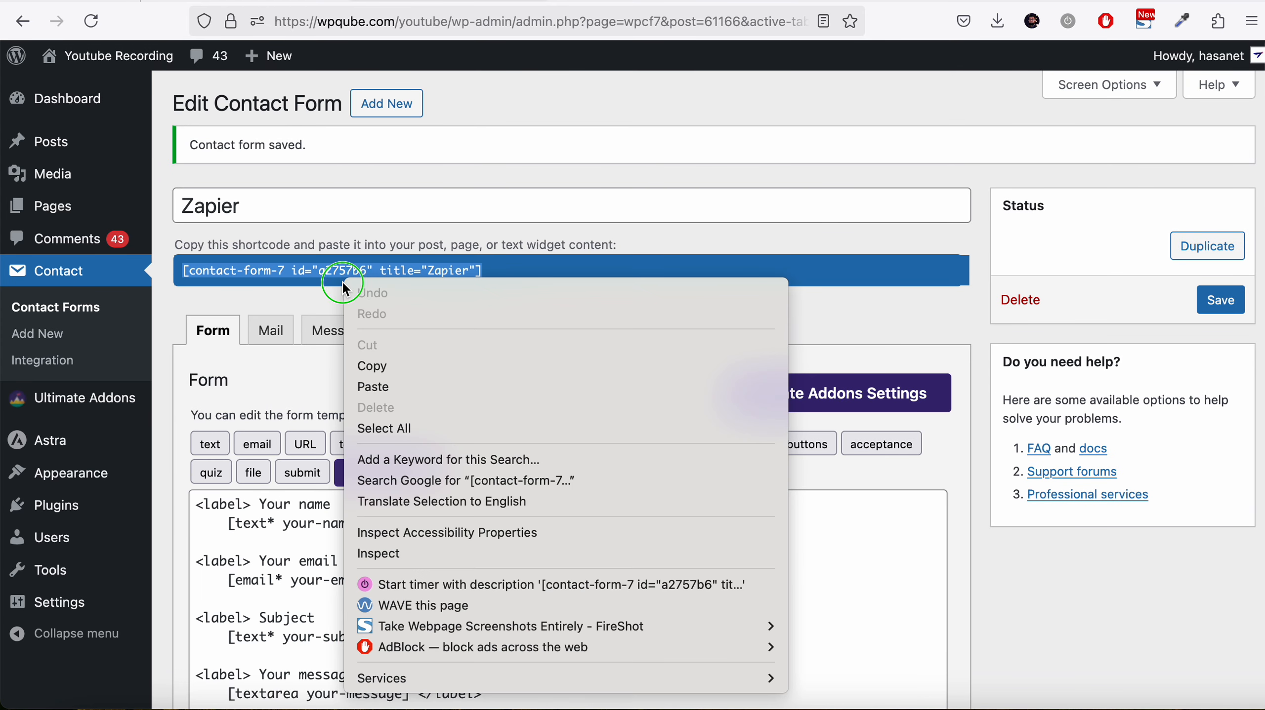
left_click(369, 366)
Create a new page titled Zapier
mouse_move(52, 206)
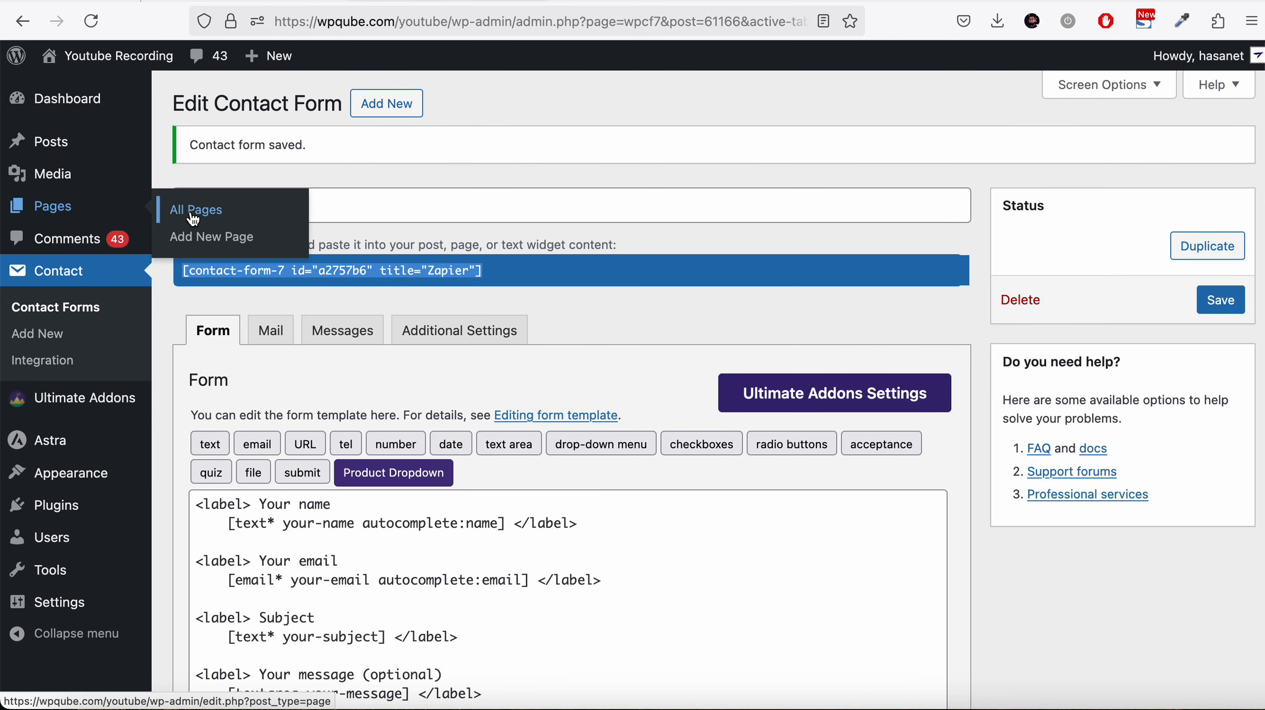
right_click(197, 240)
left_click(231, 239)
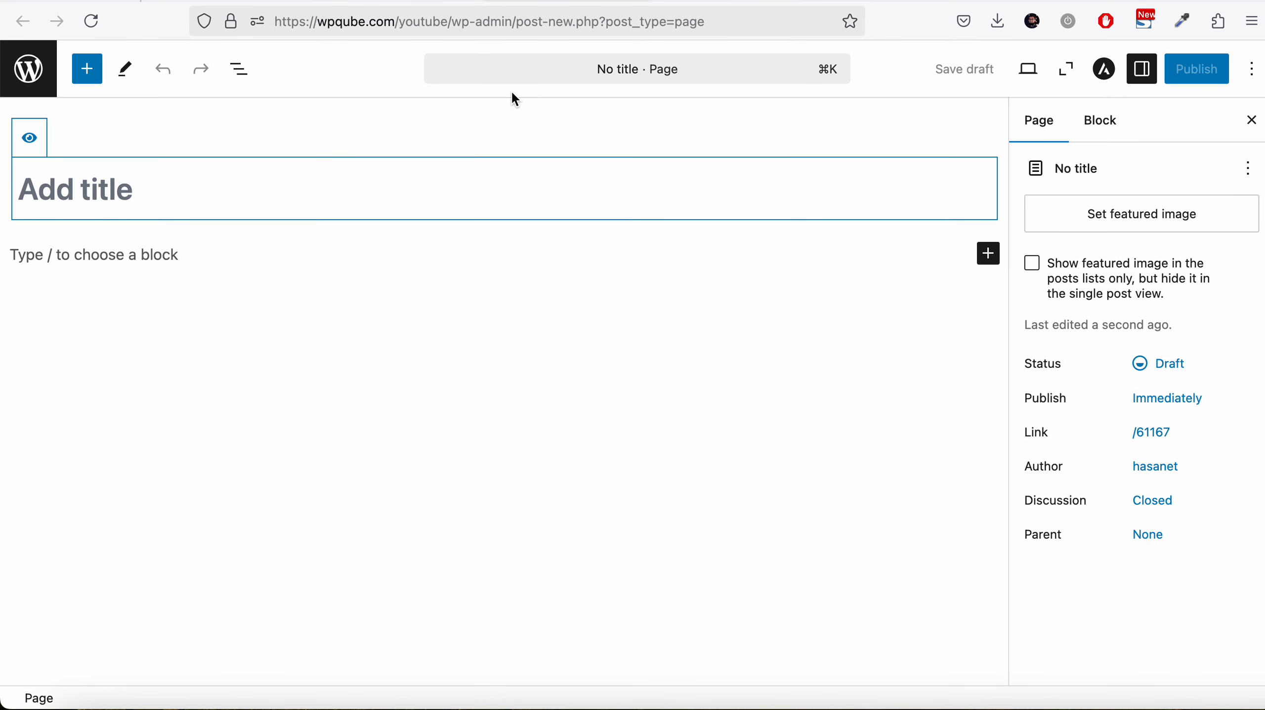
type("Zapier")
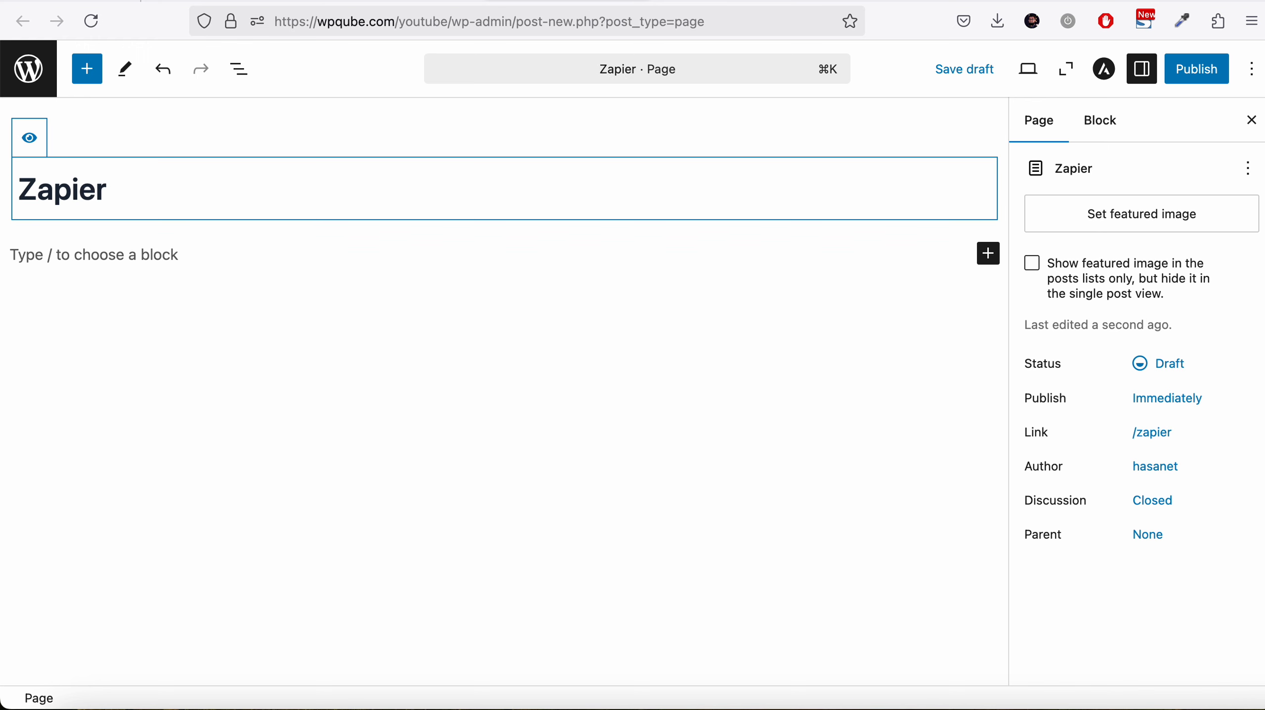
key("Return")
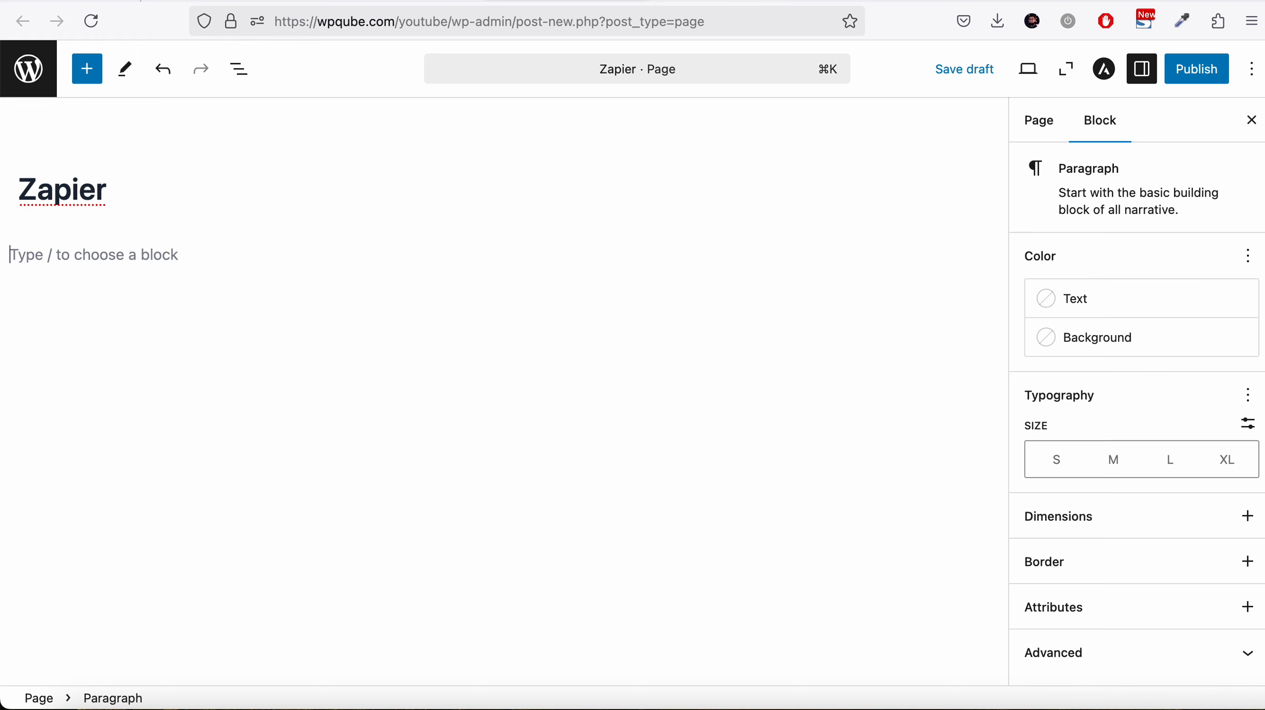
Paste the form shortcode into the page body, publish the page and open it
key("super+v")
left_click(1214, 67)
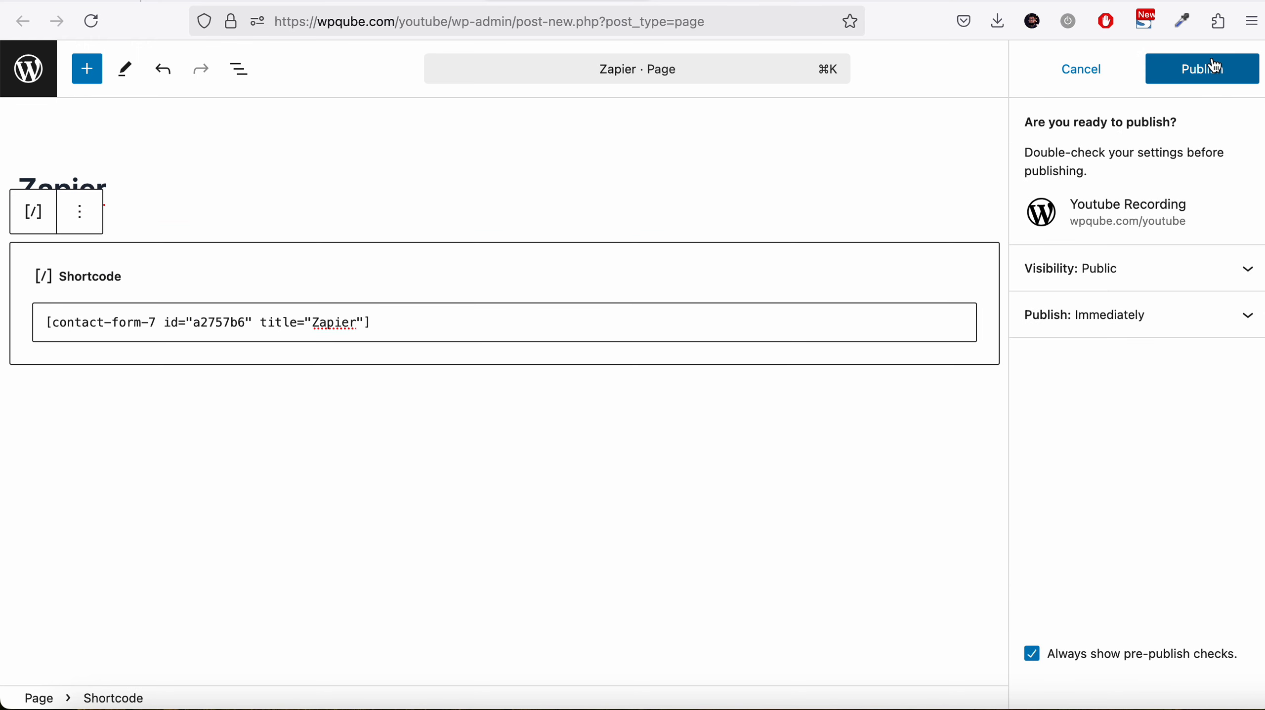
left_click(1214, 67)
left_click(1066, 290)
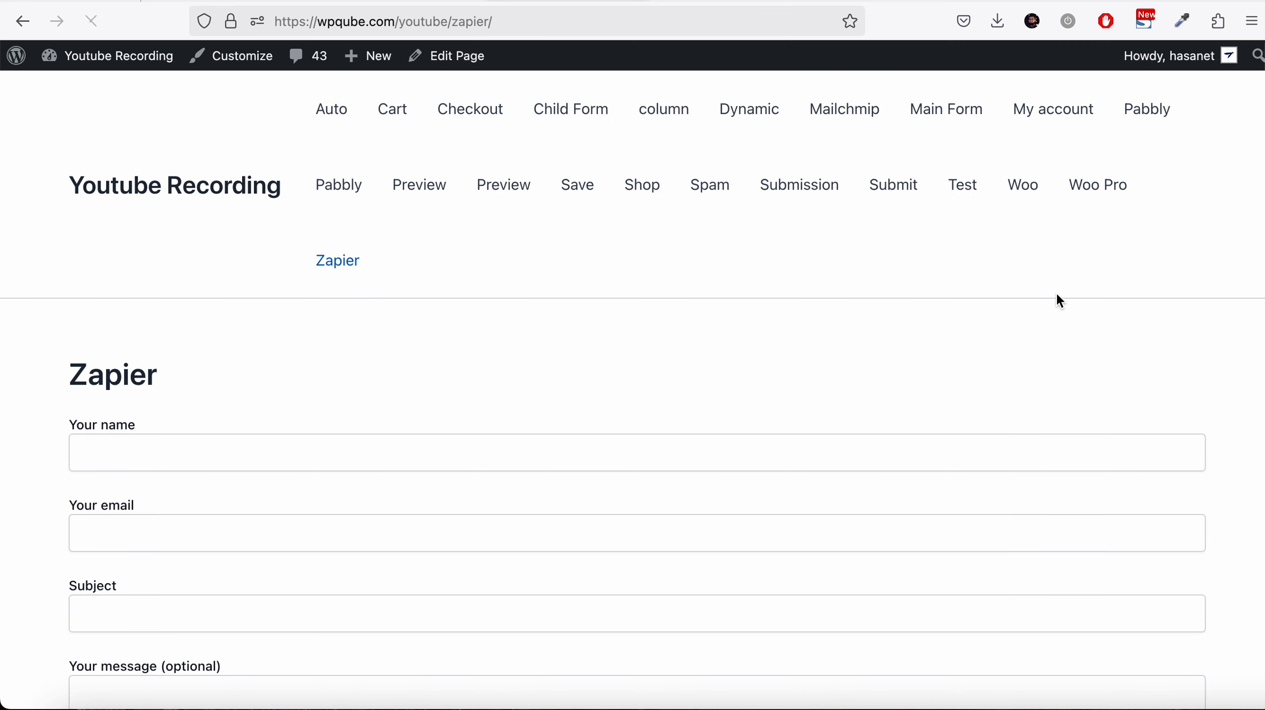
Fill the live form with a name, an e-mail, subject 'This is a subject' and message 'uygutuy', then submit it
scroll(673, 418, "down", 5)
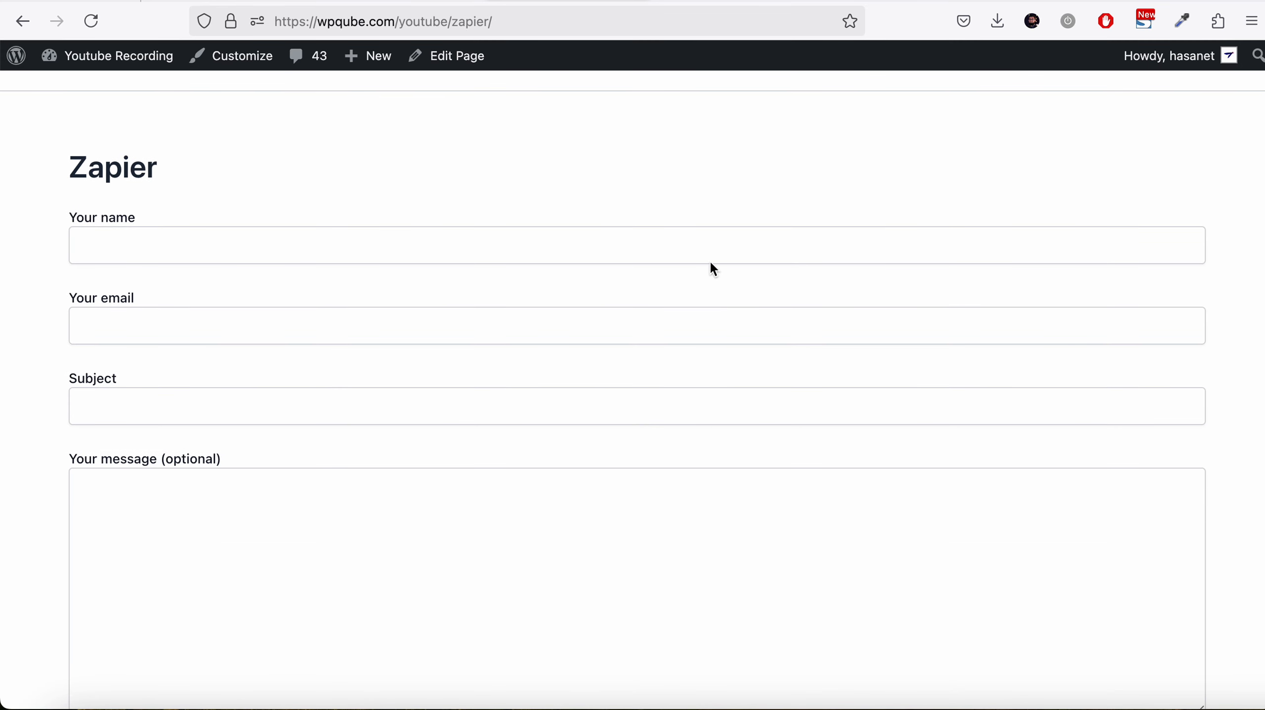
left_click(708, 252)
left_click(706, 277)
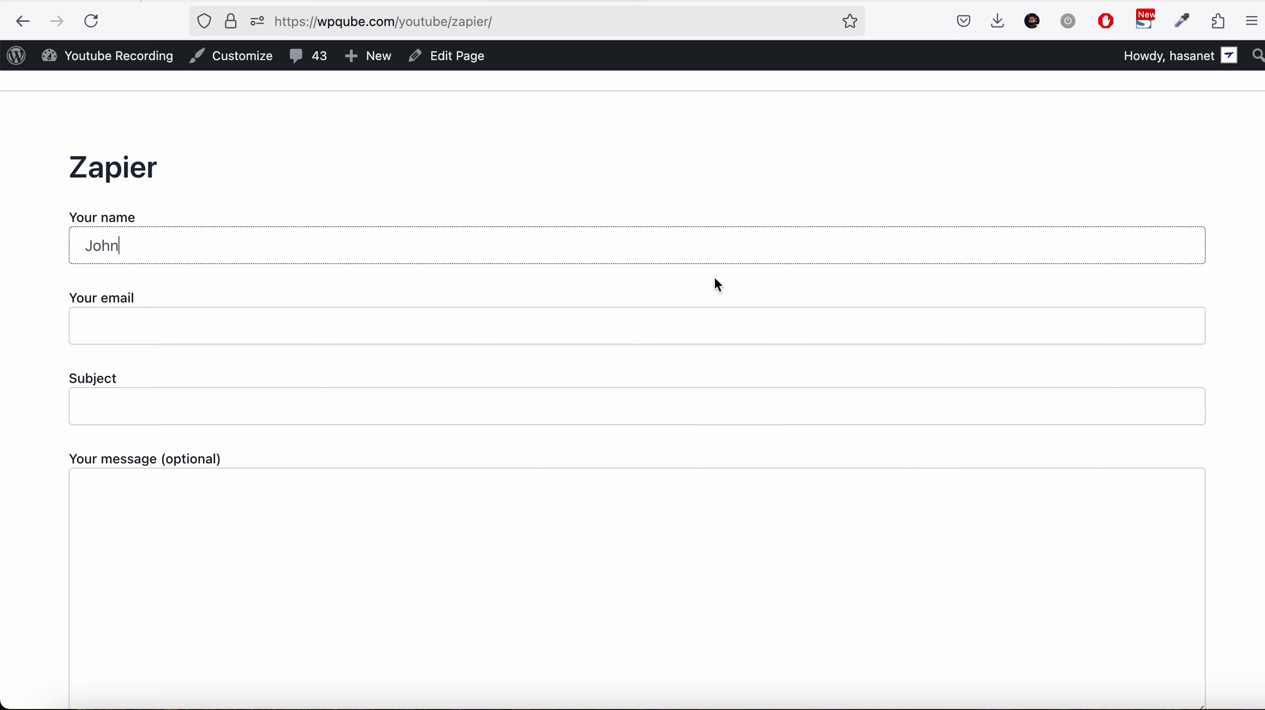
left_click(694, 324)
left_click(695, 369)
scroll(695, 374, "down", 2)
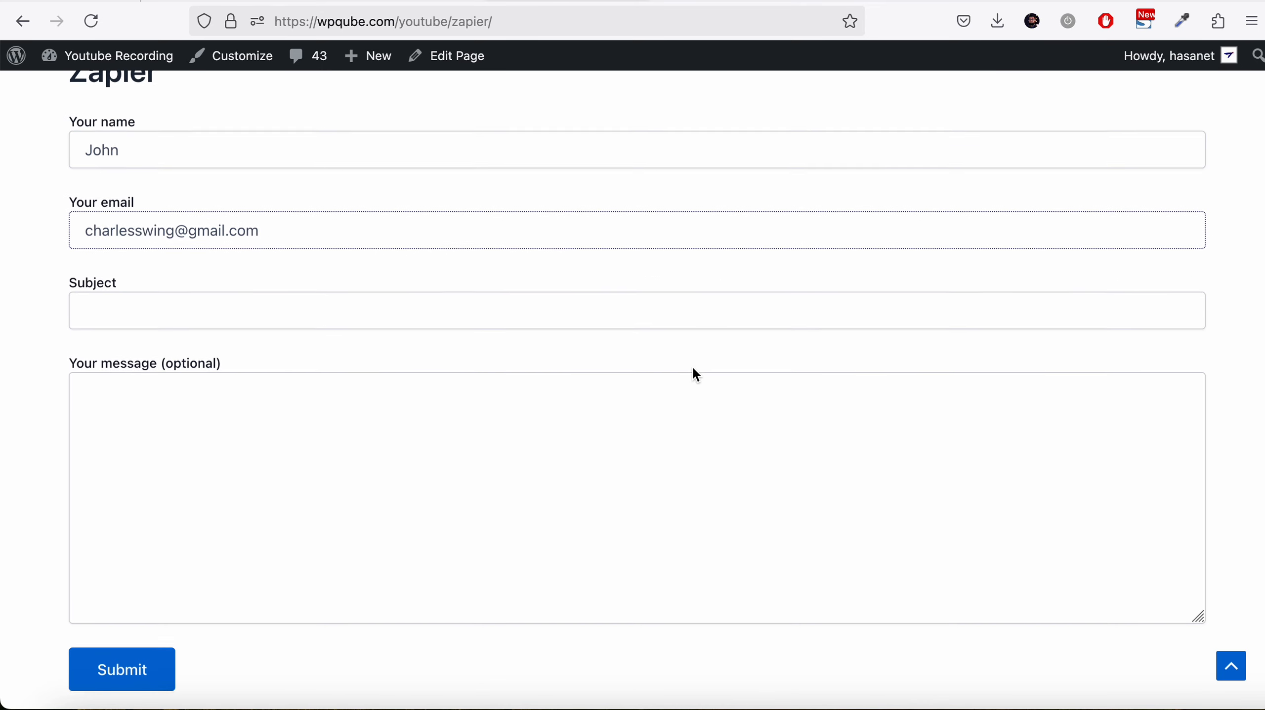
left_click(699, 310)
left_click(698, 338)
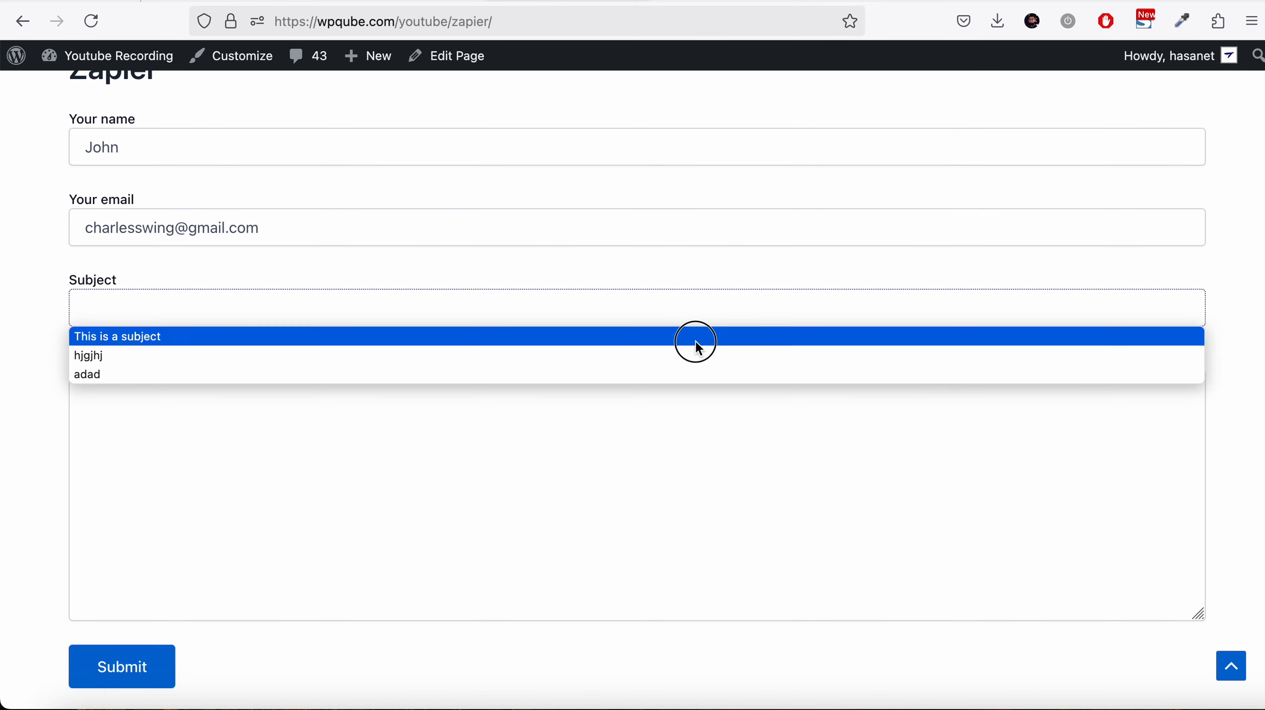
left_click(675, 448)
type("uygutuy")
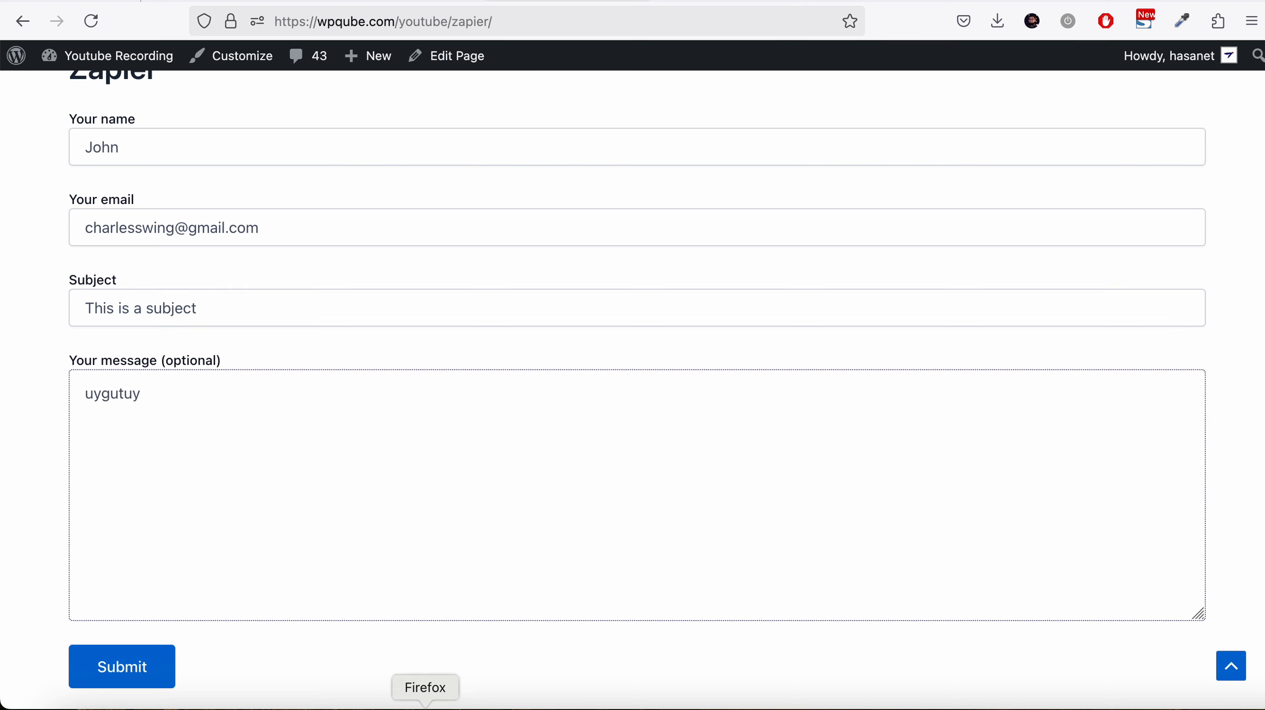
left_click(144, 664)
scroll(348, 644, "down", 2)
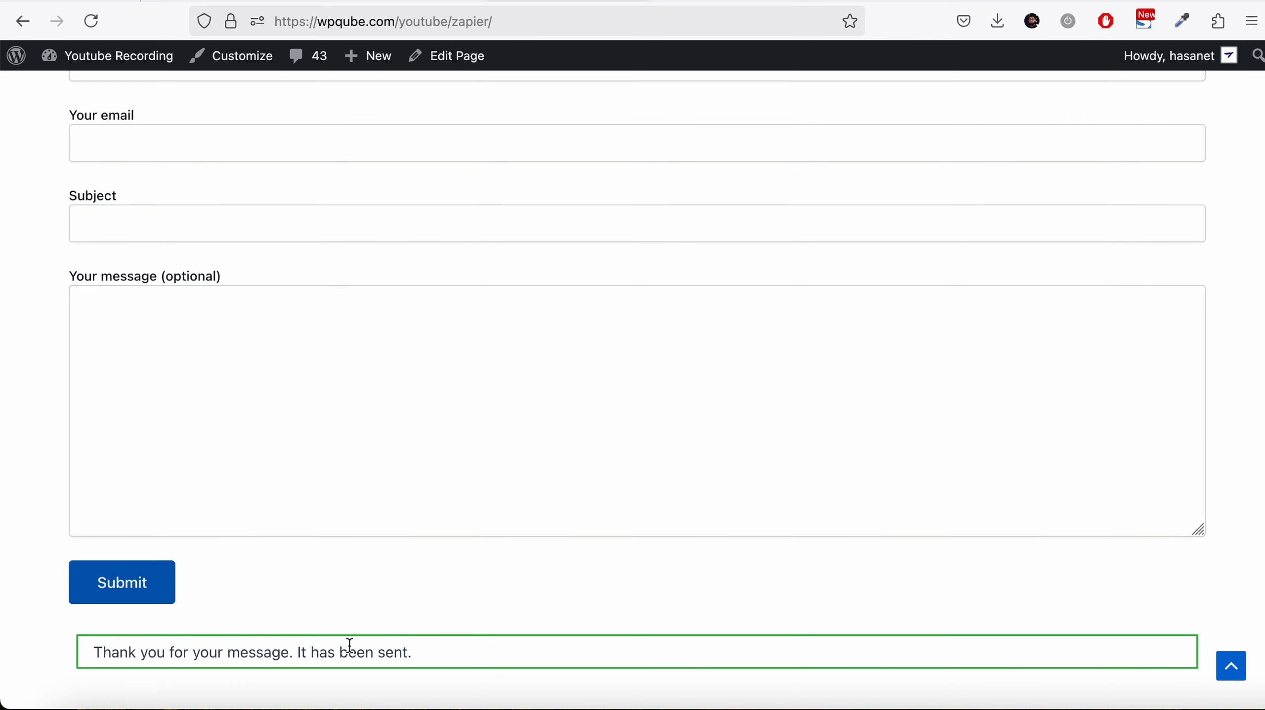
Switch to Zapier, test the Catch Raw Hook trigger and review the captured request's body and headers
left_click(752, 1)
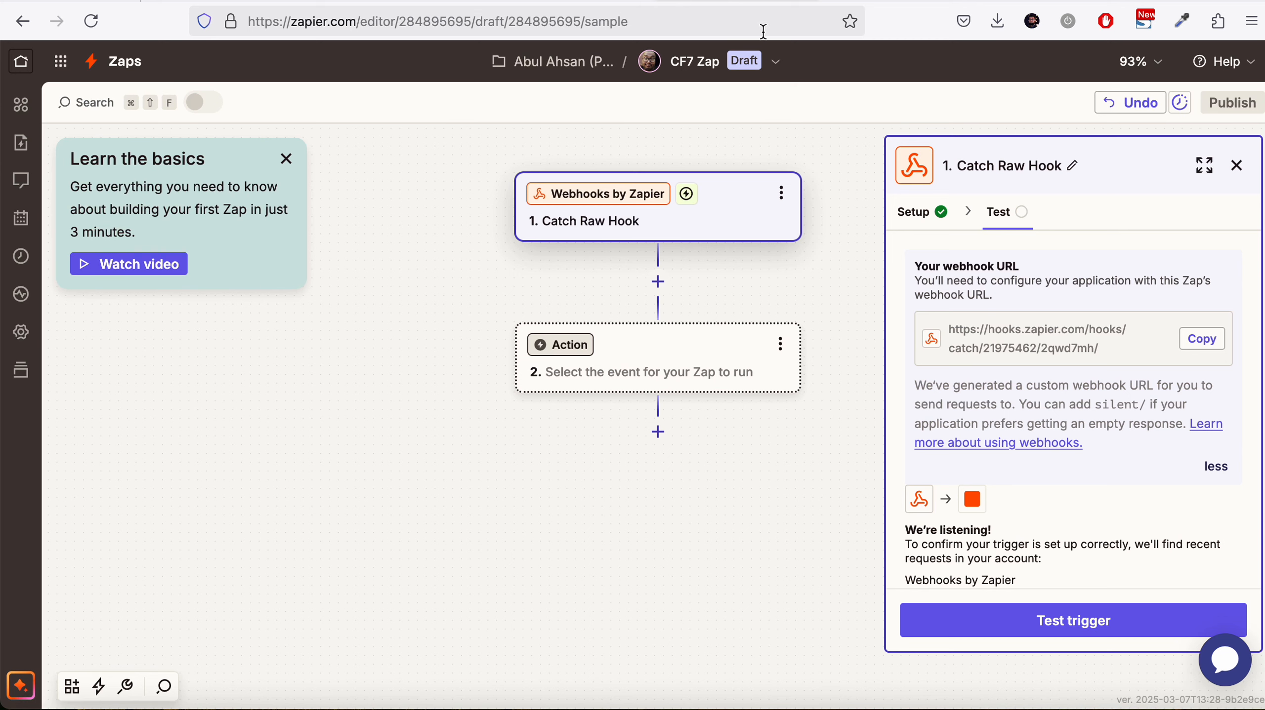
left_click(1046, 634)
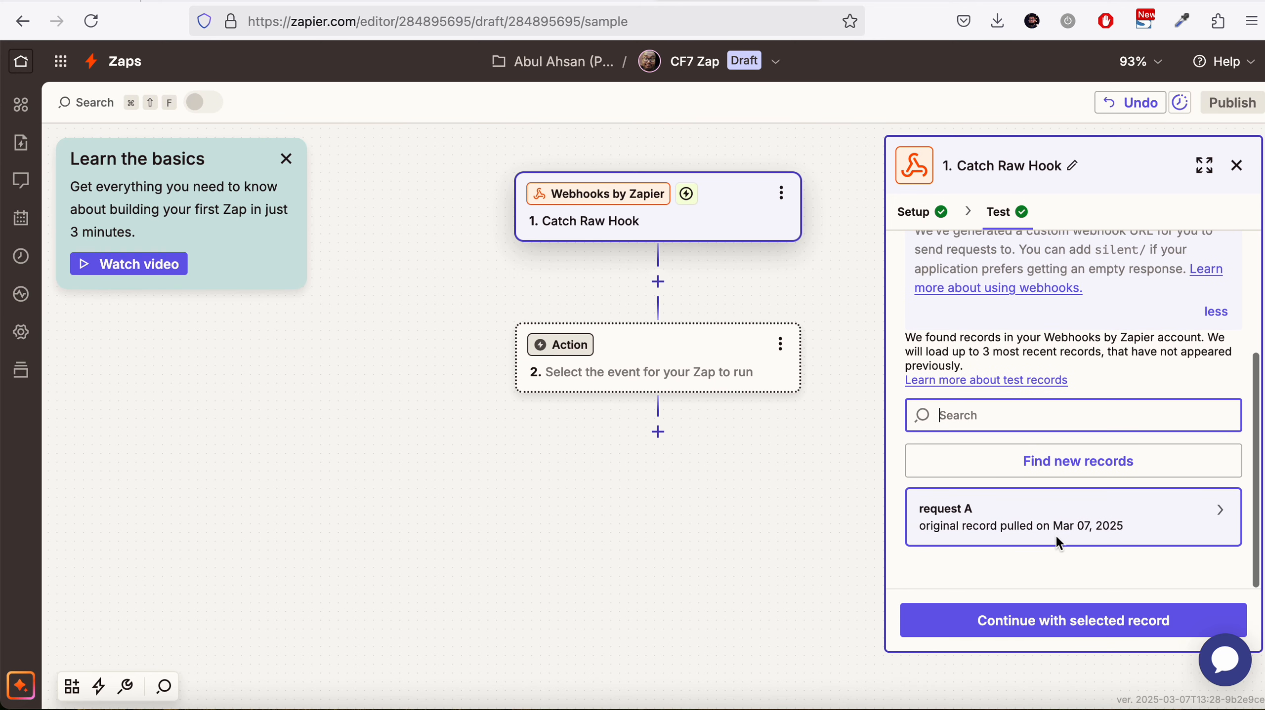
scroll(1055, 537, "up", 3)
scroll(1055, 536, "down", 3)
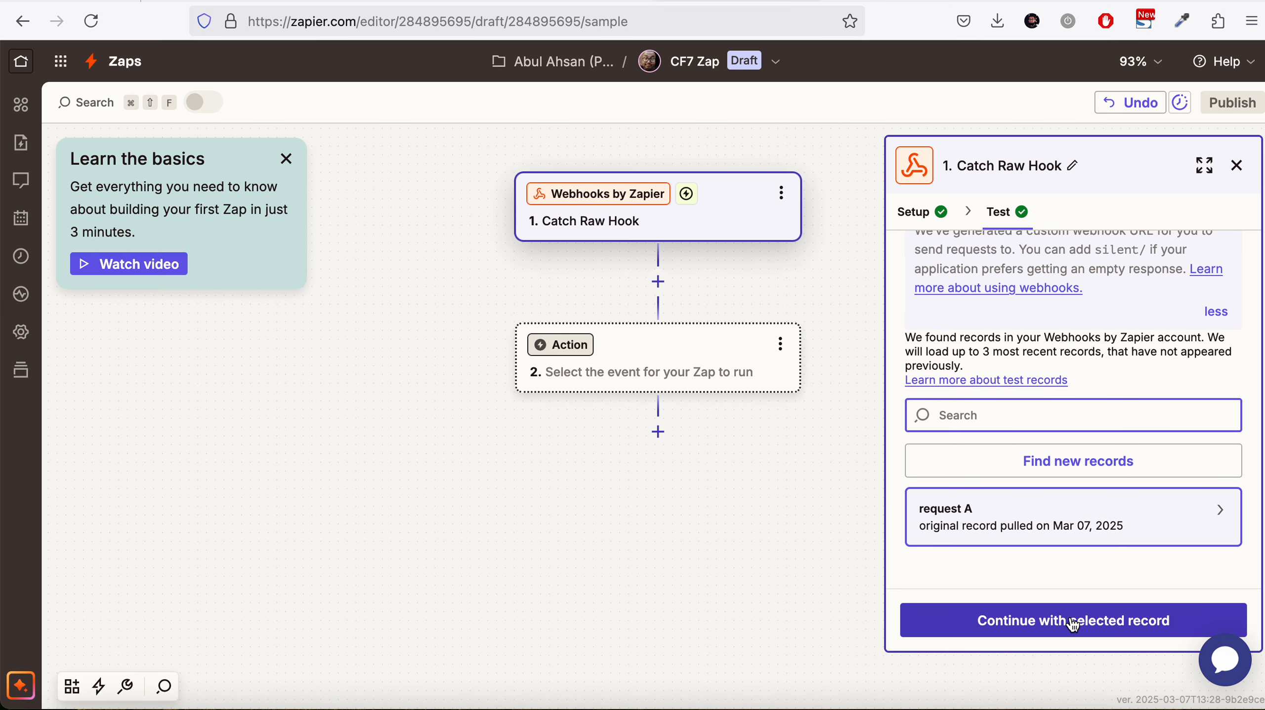
mouse_move(1097, 535)
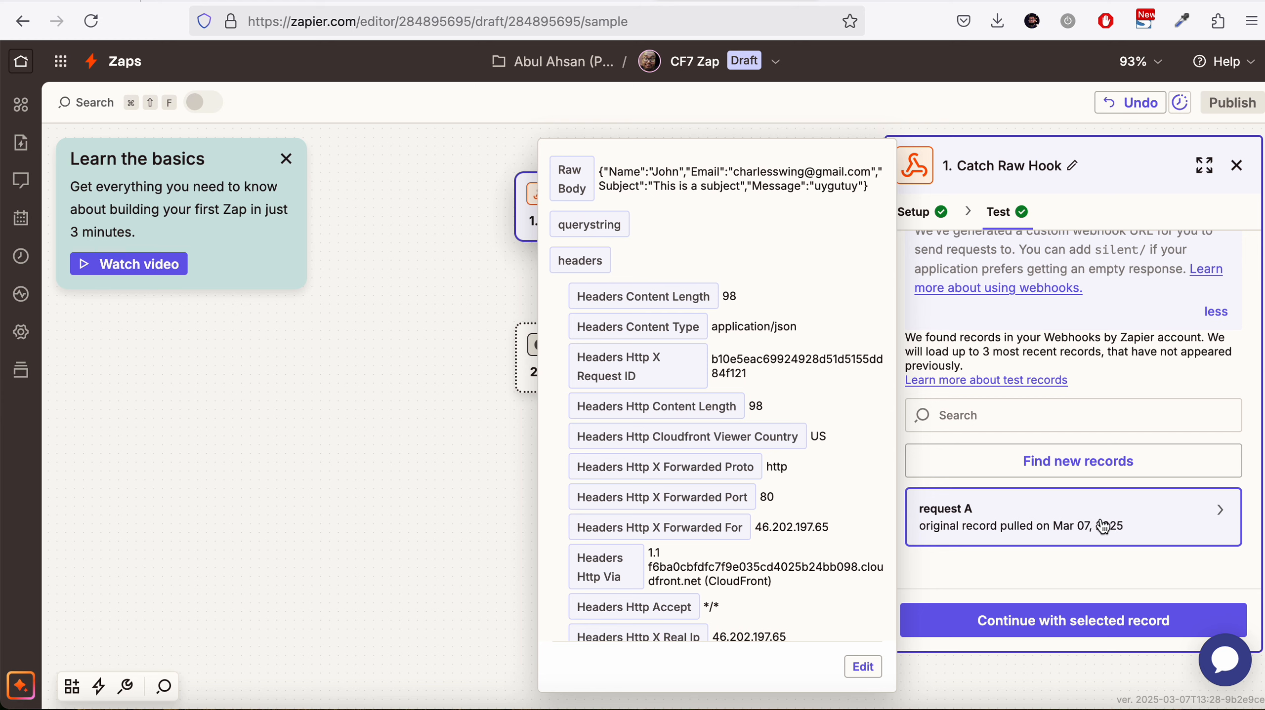
scroll(829, 484, "down", 10)
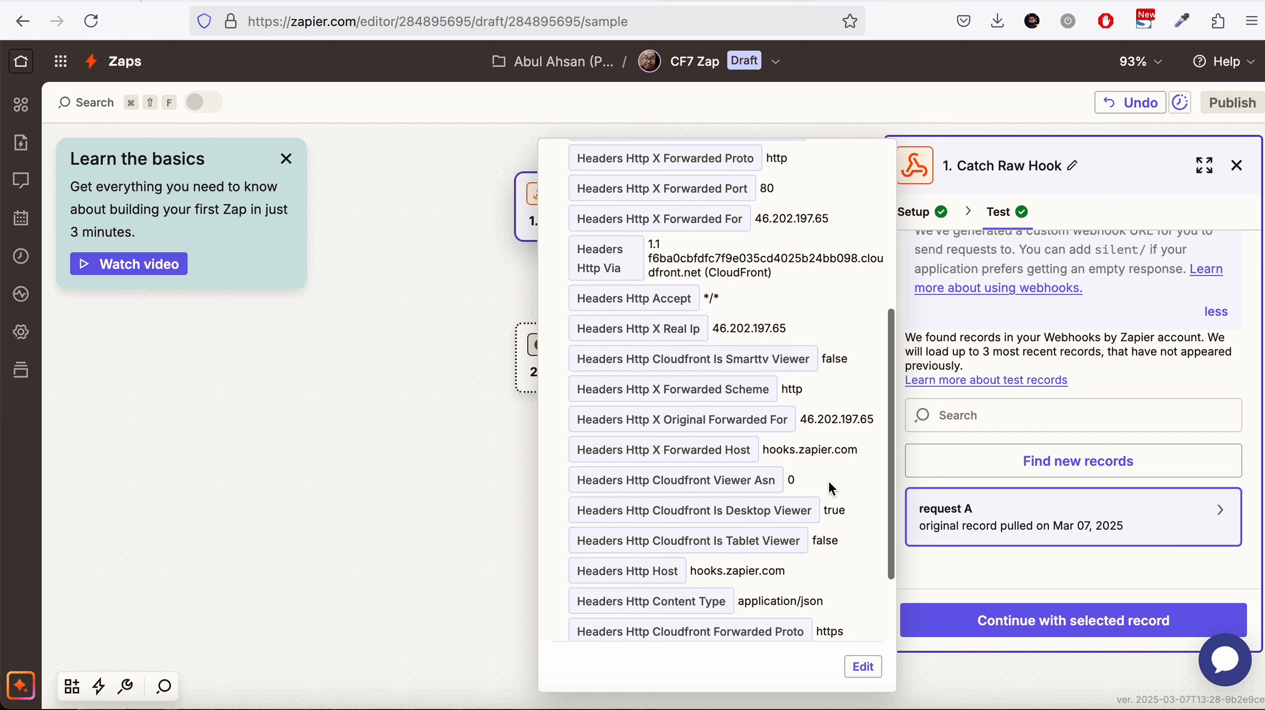
scroll(830, 488, "up", 10)
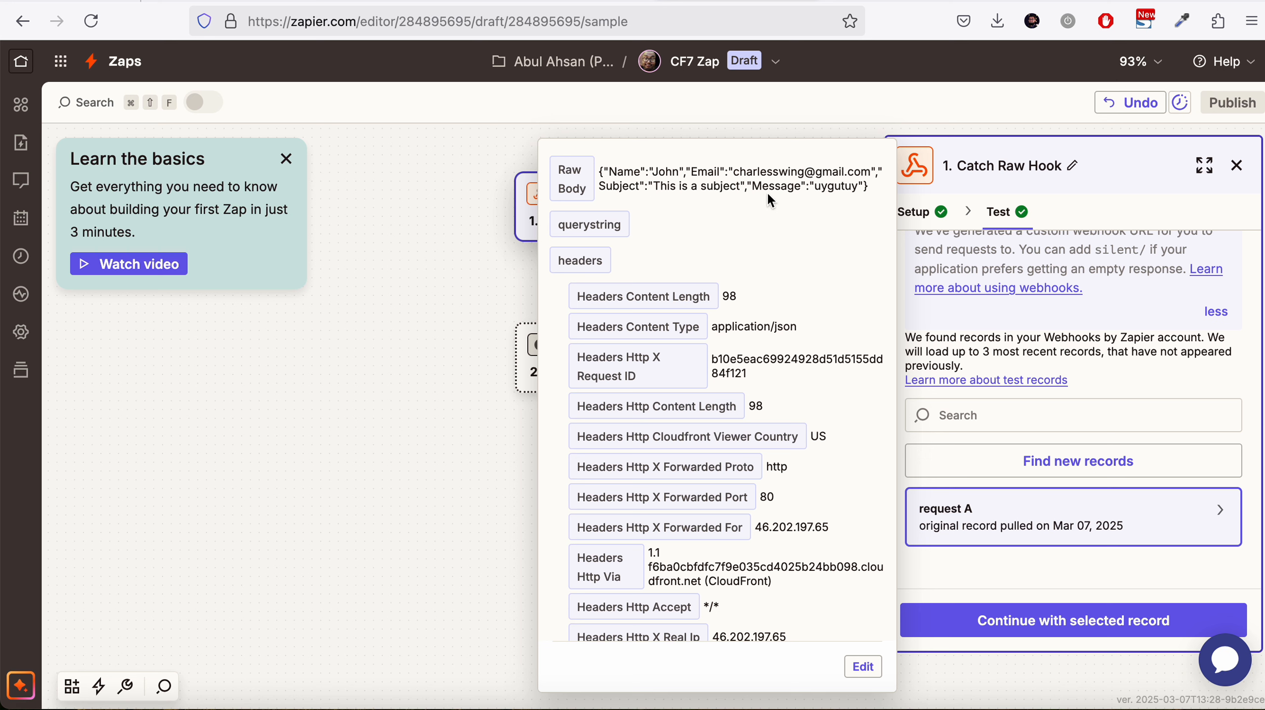
scroll(832, 185, "down", 10)
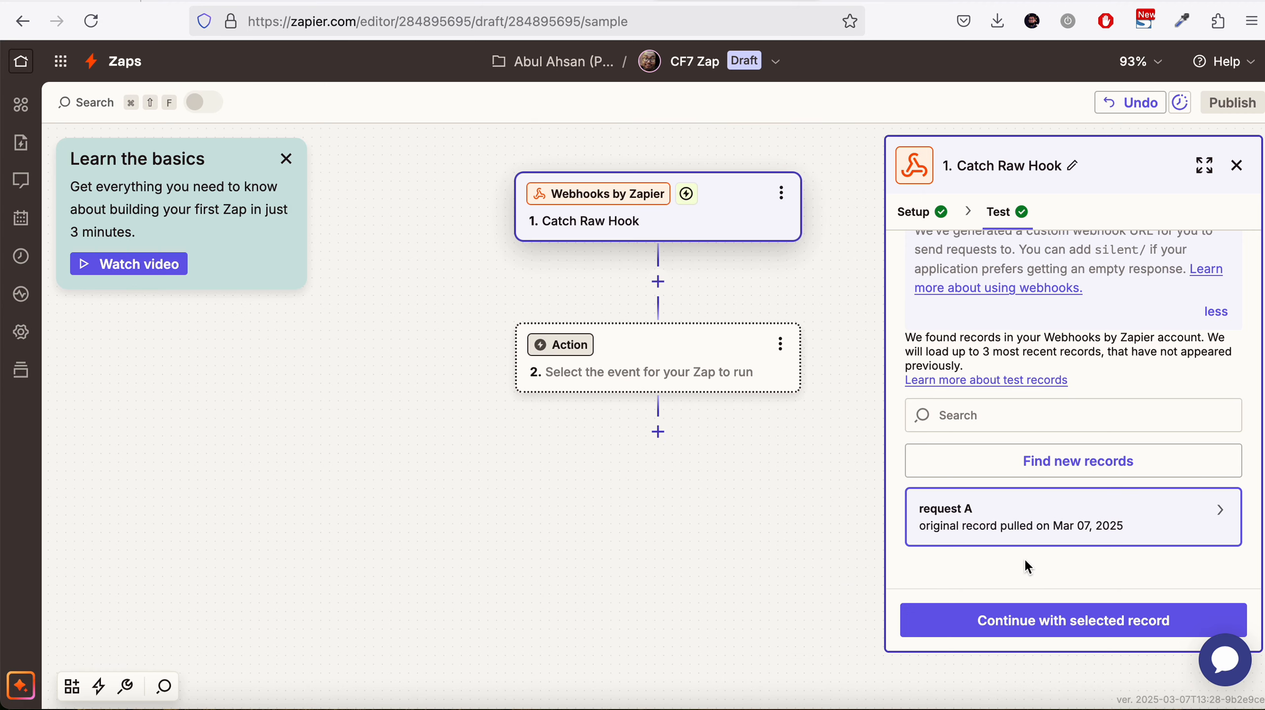
Continue with the selected record and choose Slack as the action app
left_click(1023, 633)
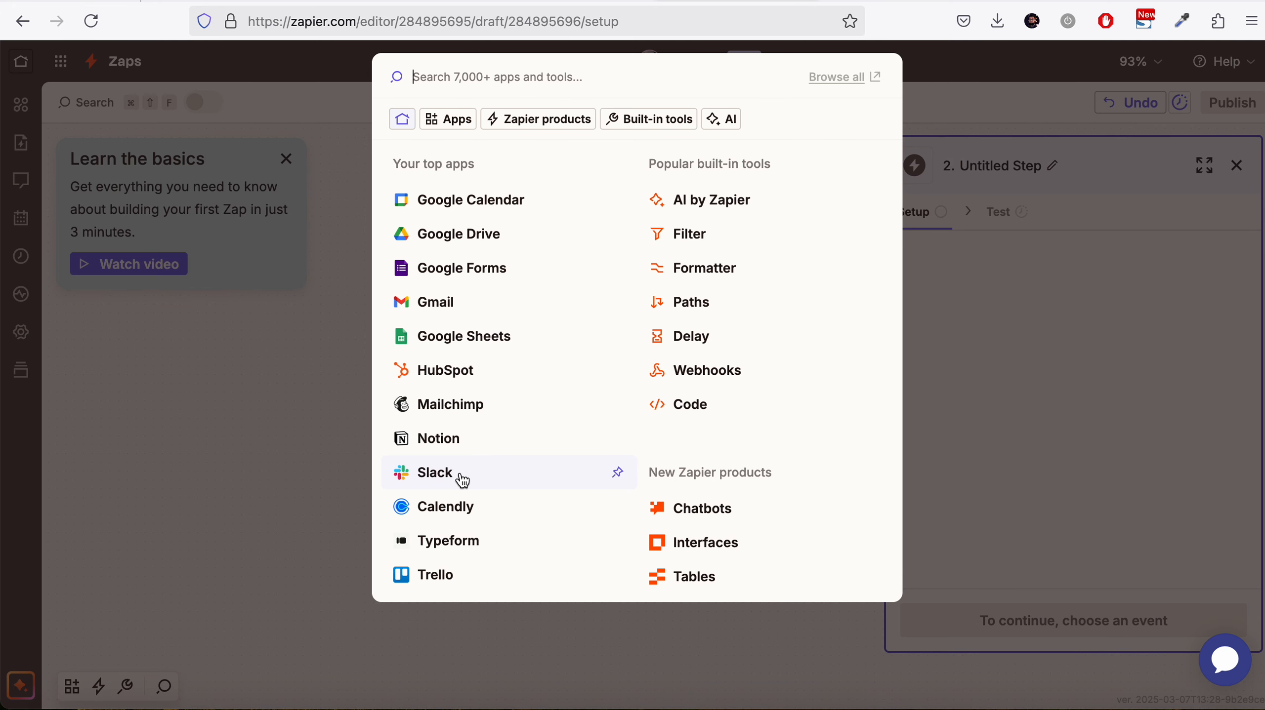
left_click(434, 473)
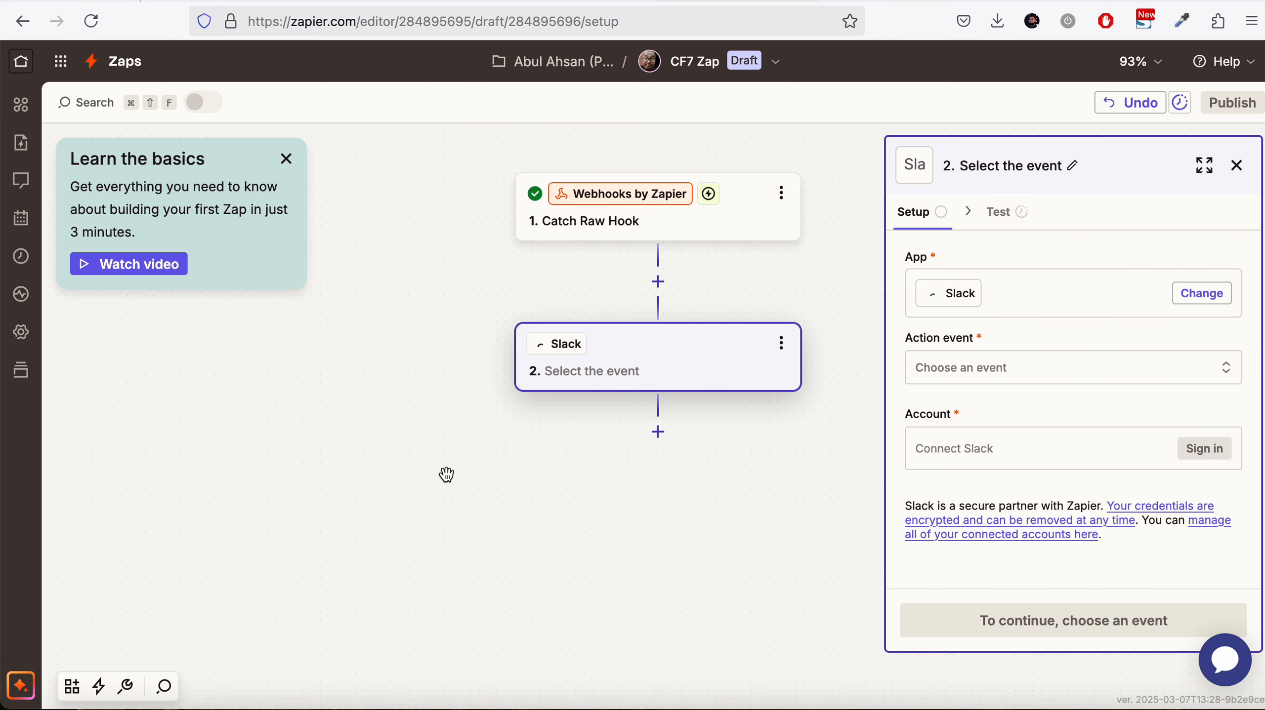